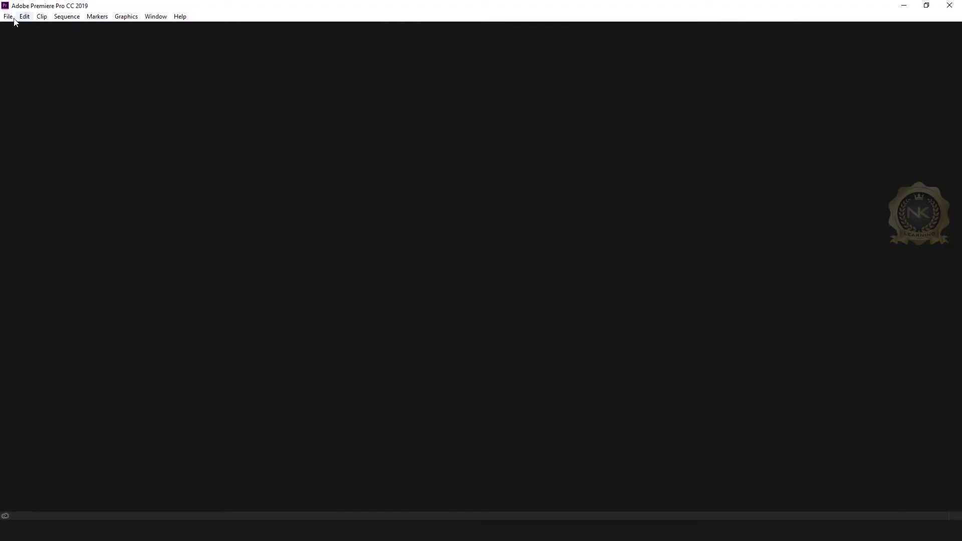
- Create a new project with the default name and settings
{"action": "left_click", "coordinate": [8, 16]}
{"action": "mouse_move", "coordinate": [22, 29]}
{"action": "left_click", "coordinate": [209, 27]}
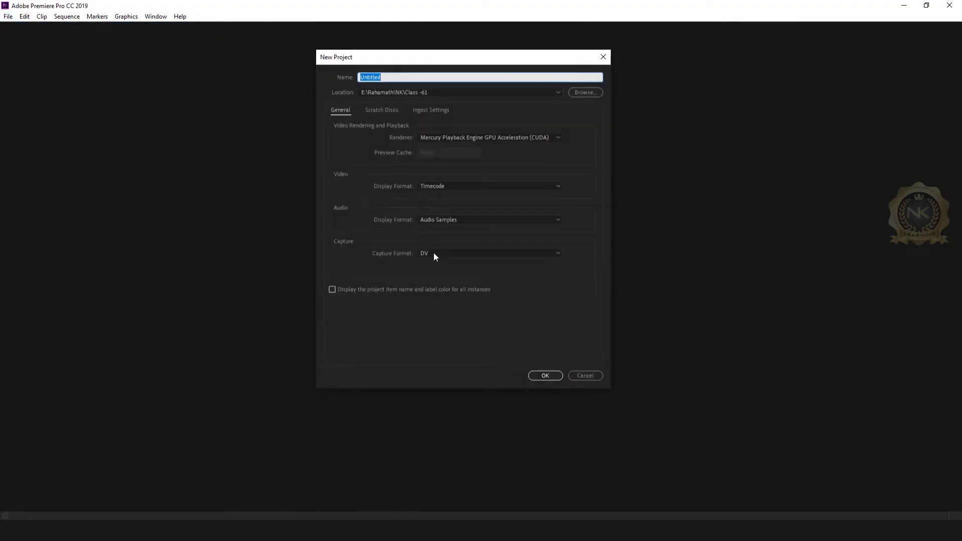
{"action": "left_click", "coordinate": [545, 376]}
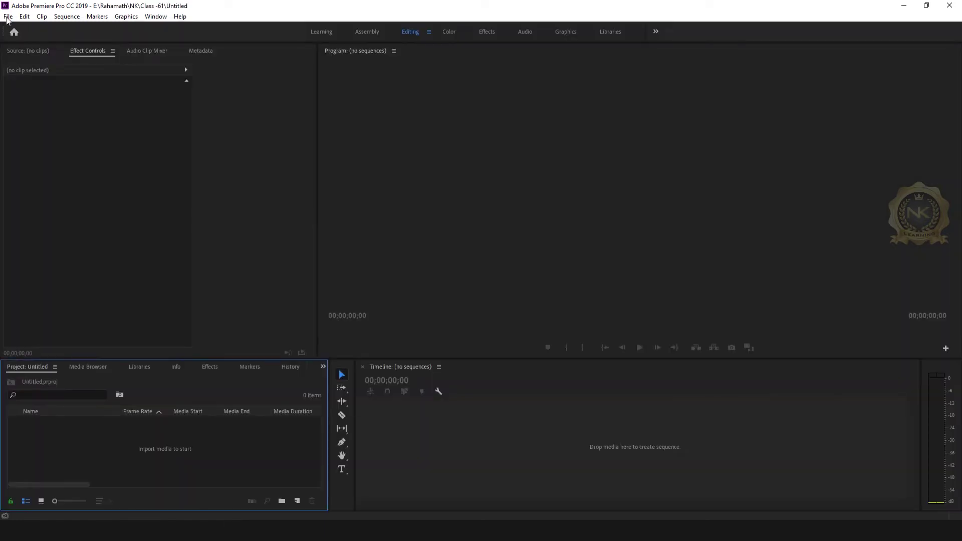
- Create a new sequence from the HDV 1080p30 preset, keeping the name Sequence 01
{"action": "left_click", "coordinate": [8, 16]}
{"action": "mouse_move", "coordinate": [21, 27]}
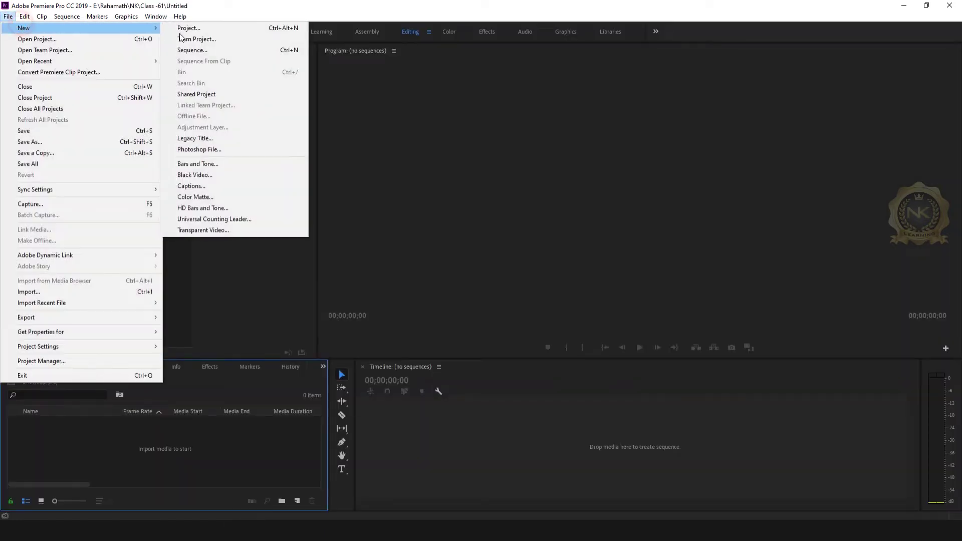
{"action": "left_click", "coordinate": [190, 38]}
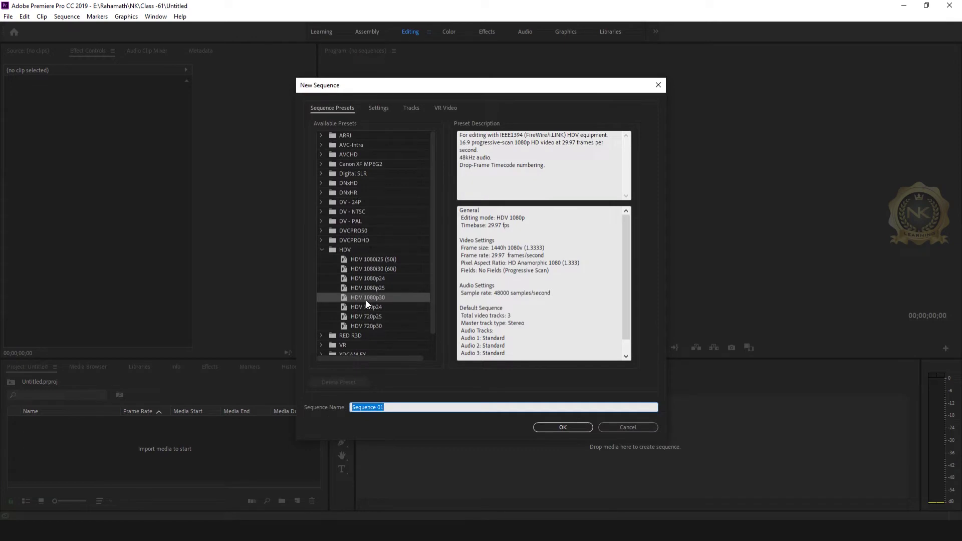
{"action": "left_click", "coordinate": [563, 426]}
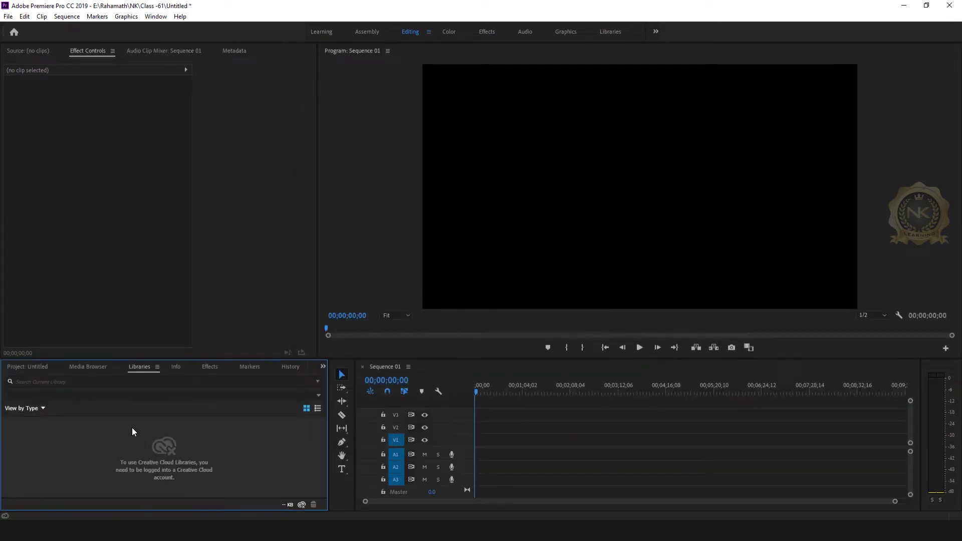
- Import the six images and place them one after another on track V1 from the start of the sequence
{"action": "left_click", "coordinate": [8, 16]}
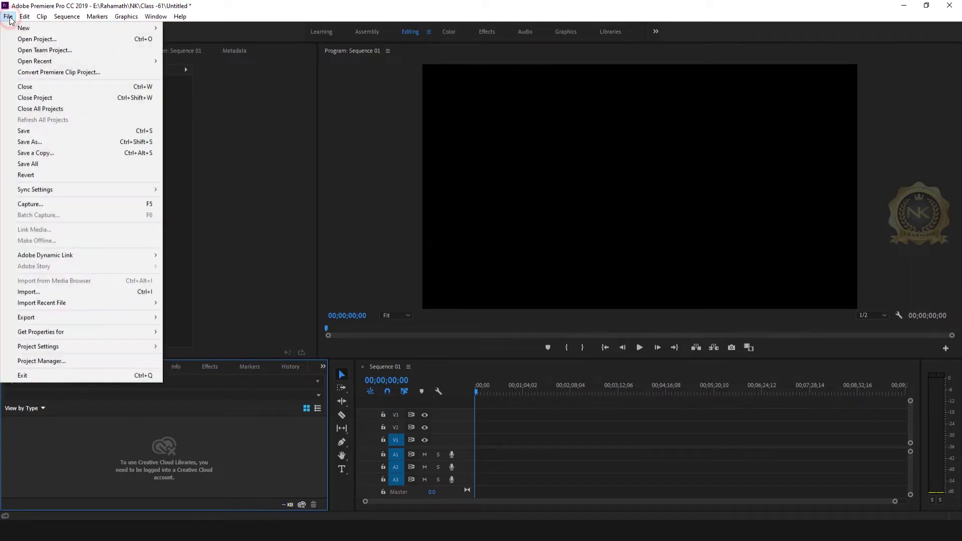
{"action": "left_click", "coordinate": [58, 293]}
{"action": "left_click_drag", "start_coordinate": [434, 173], "coordinate": [140, 133]}
{"action": "left_click", "coordinate": [395, 289]}
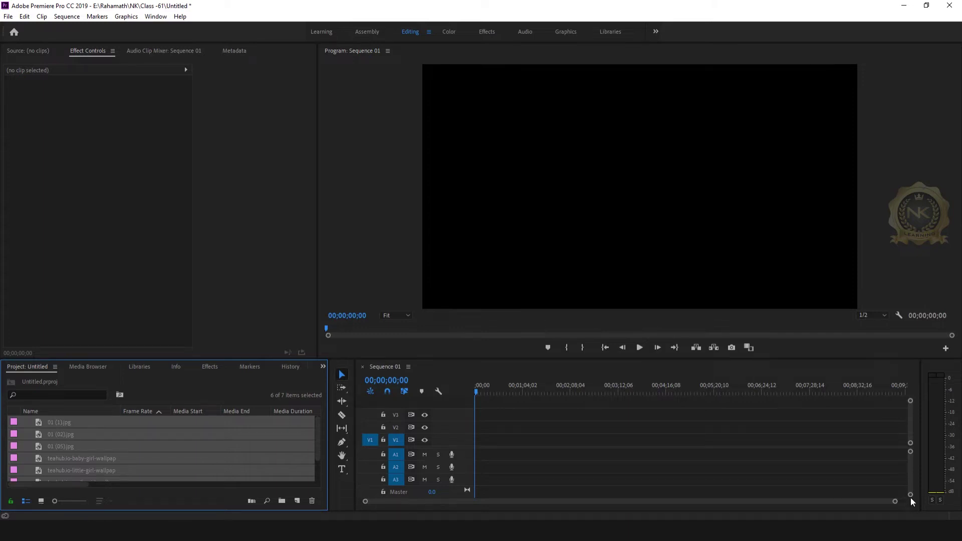
{"action": "left_click_drag", "start_coordinate": [893, 503], "coordinate": [770, 501]}
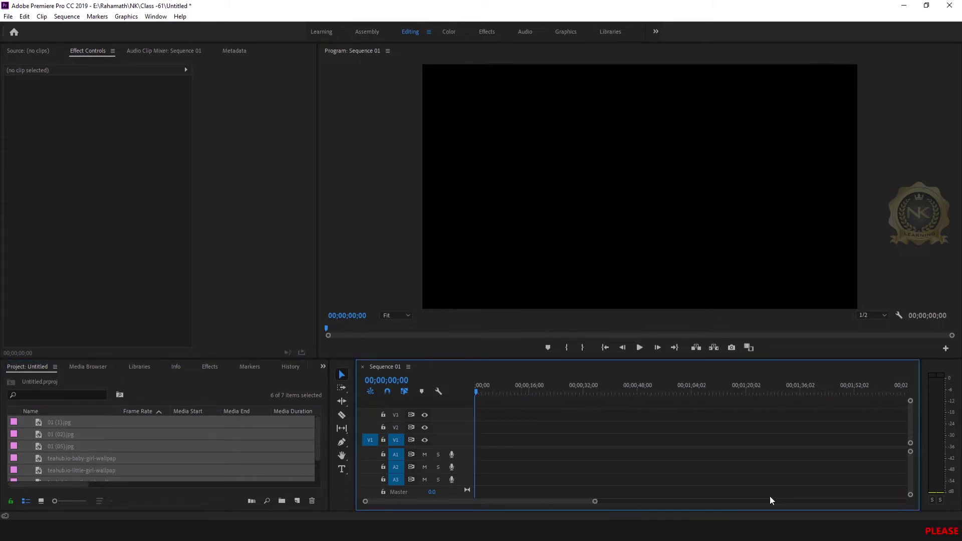
{"action": "left_click_drag", "start_coordinate": [73, 427], "coordinate": [498, 443]}
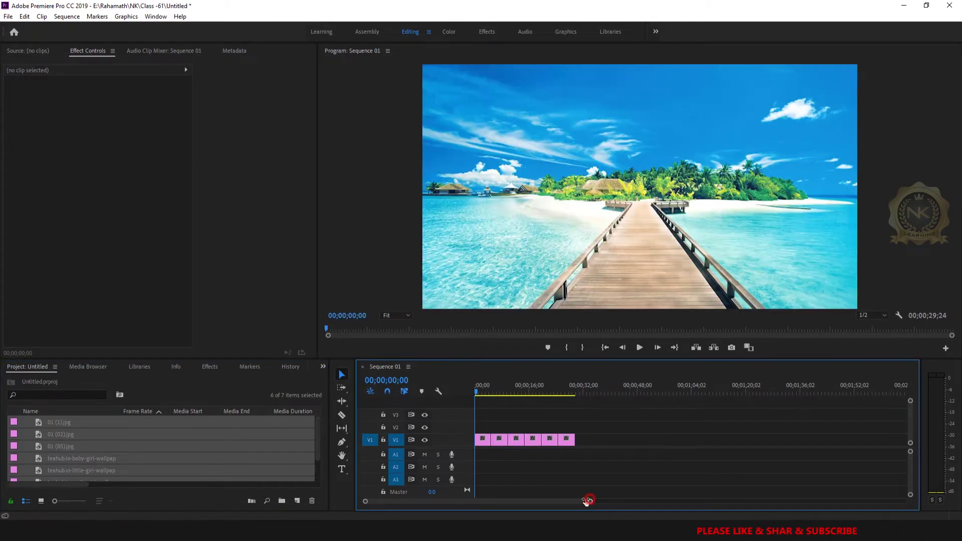
- Scale all six clips on V1 to the frame size and return the playhead to the start of the sequence
{"action": "left_click_drag", "start_coordinate": [592, 501], "coordinate": [459, 501]}
{"action": "scroll", "coordinate": [523, 493], "scroll_direction": "down", "scroll_amount": 2}
{"action": "left_click", "coordinate": [477, 389]}
{"action": "left_click_drag", "start_coordinate": [486, 390], "coordinate": [559, 400]}
{"action": "left_click_drag", "start_coordinate": [855, 421], "coordinate": [495, 445]}
{"action": "right_click", "coordinate": [575, 441]}
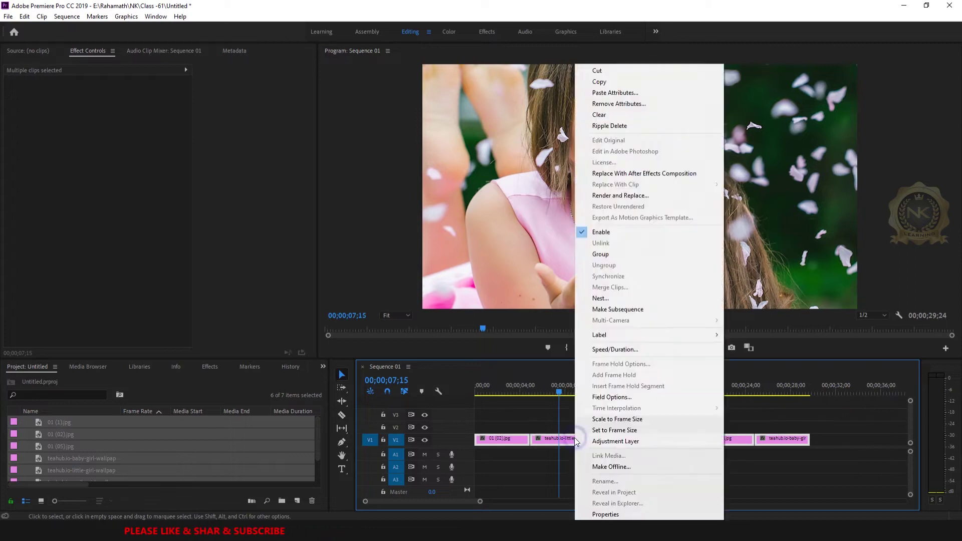
{"action": "left_click", "coordinate": [617, 419]}
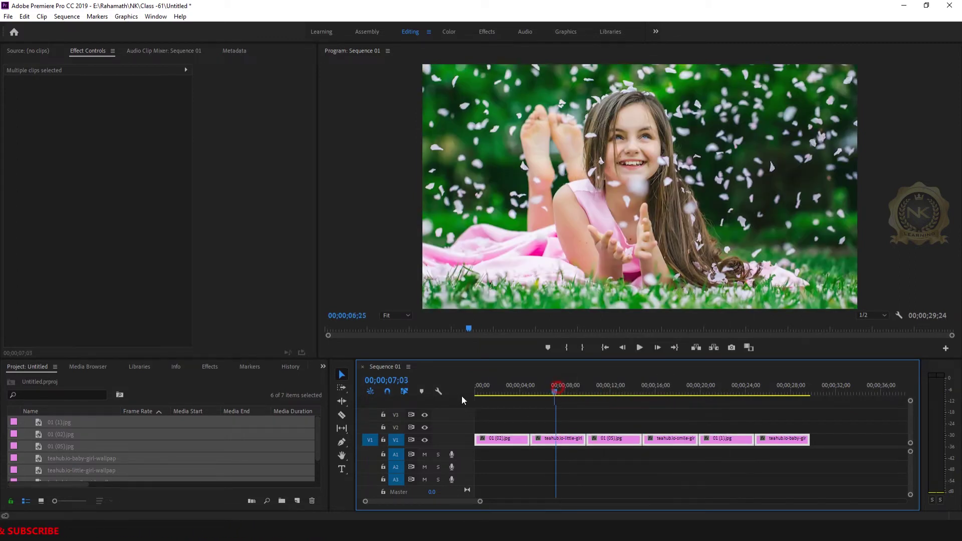
{"action": "left_click", "coordinate": [476, 389]}
{"action": "left_click", "coordinate": [702, 426]}
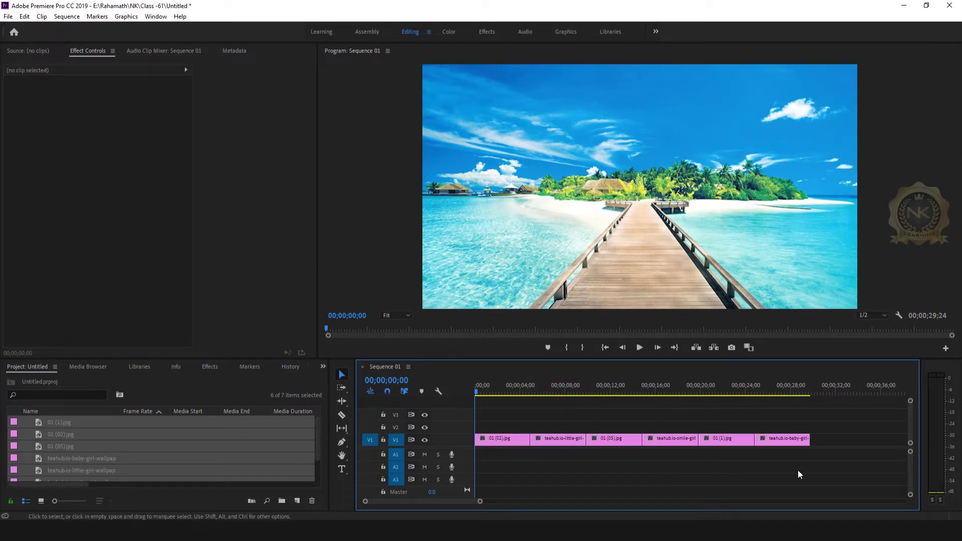
- Duplicate all the V1 clips onto track V2 directly above the originals, and hide V2
{"action": "left_click_drag", "start_coordinate": [840, 423], "coordinate": [516, 425]}
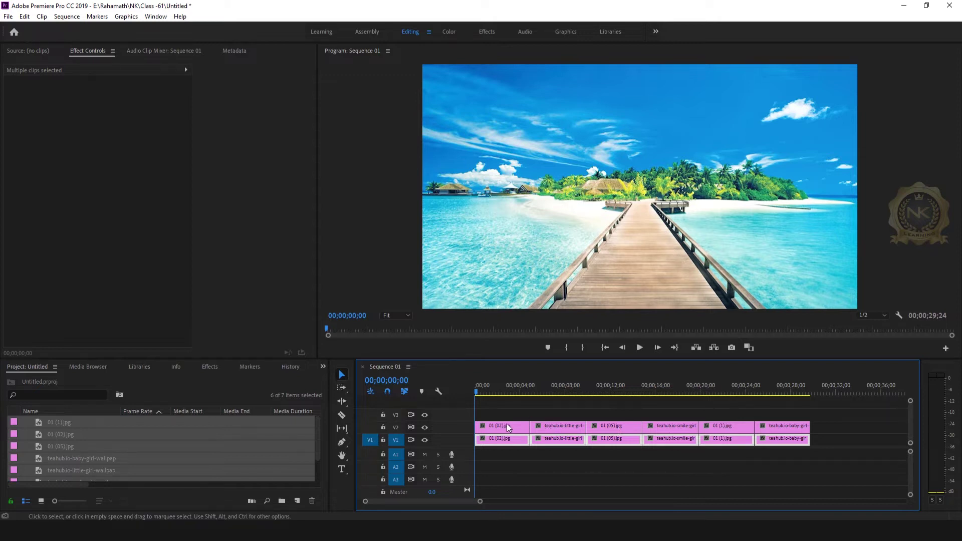
{"action": "left_click", "coordinate": [839, 446]}
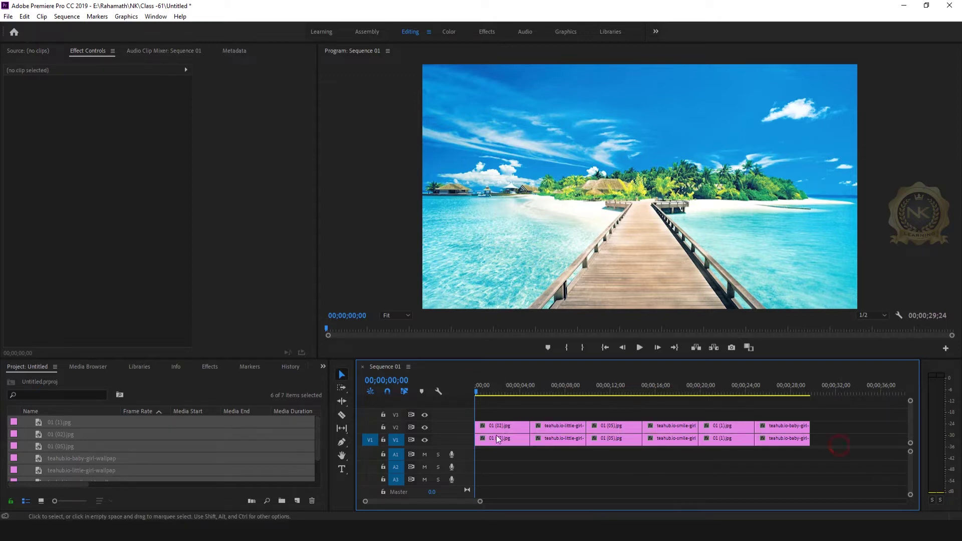
{"action": "left_click", "coordinate": [425, 428]}
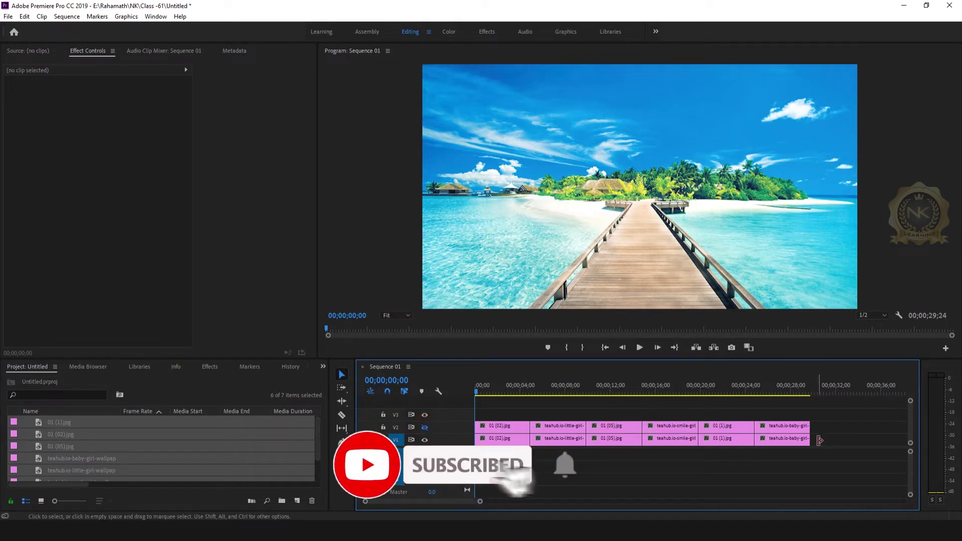
- Apply the Gaussian Blur effect to the first clip on V1, 01 (02).jpg
{"action": "left_click", "coordinate": [514, 441]}
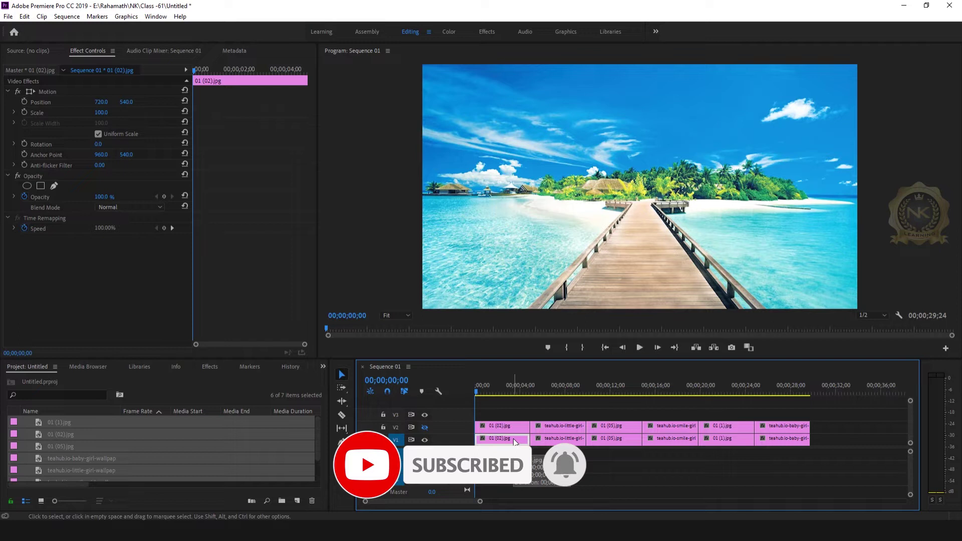
{"action": "left_click", "coordinate": [206, 368]}
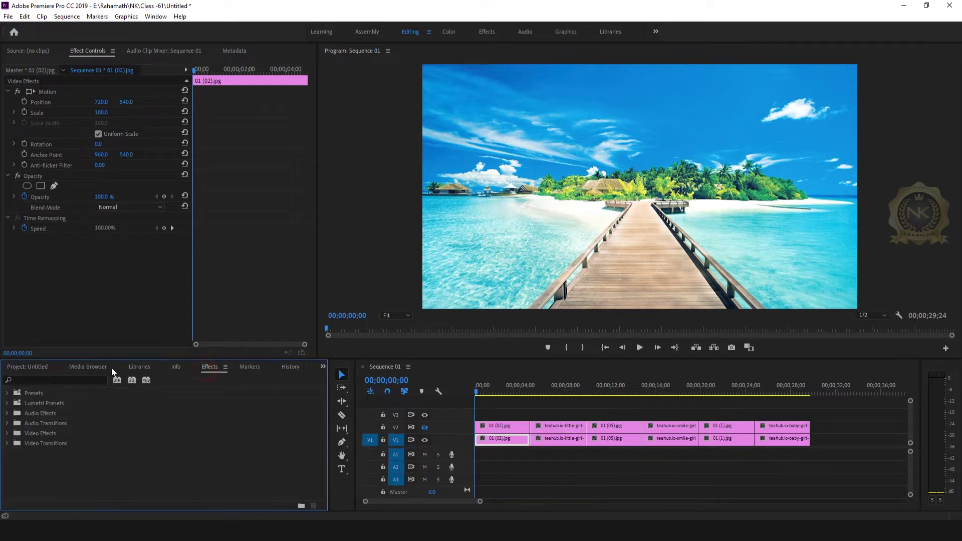
{"action": "left_click", "coordinate": [37, 378]}
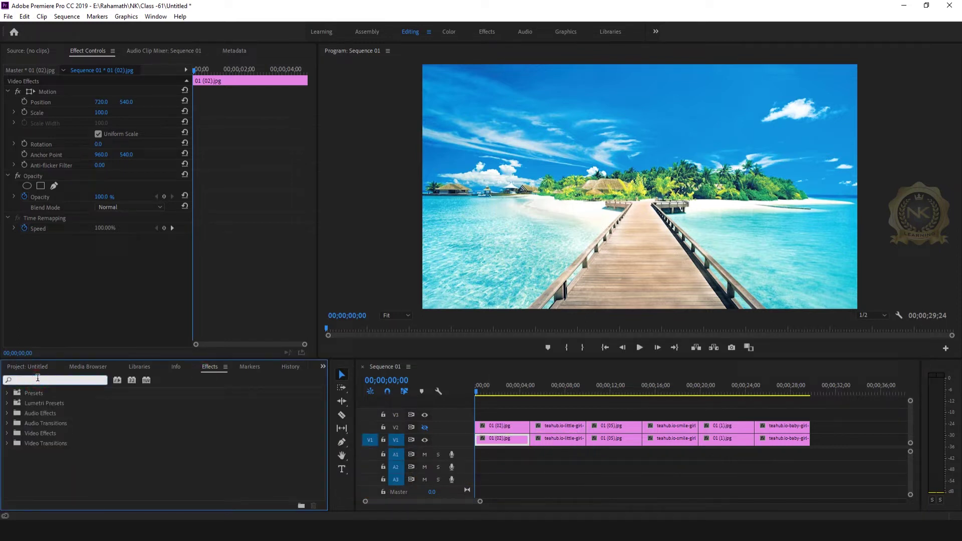
{"action": "type", "text": "gau"}
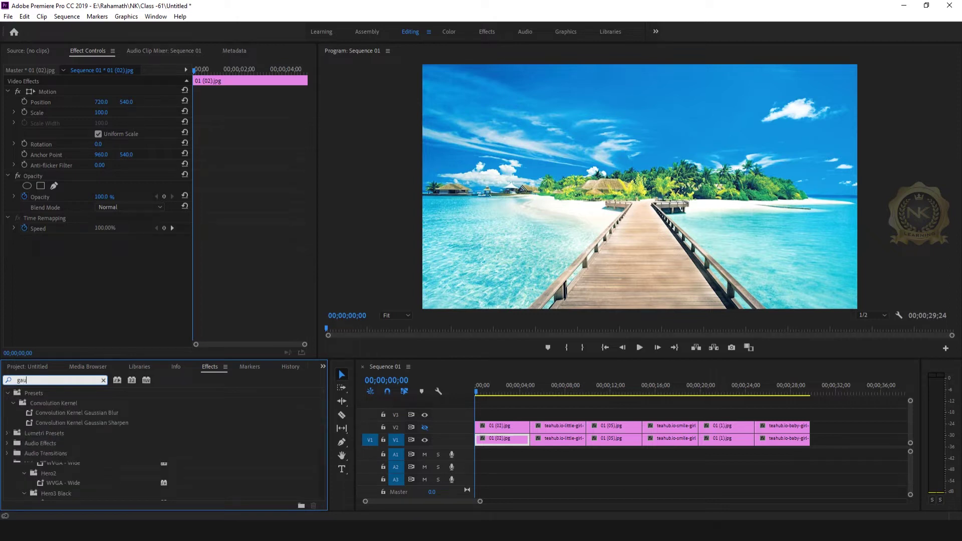
{"action": "left_click_drag", "start_coordinate": [64, 481], "coordinate": [514, 440]}
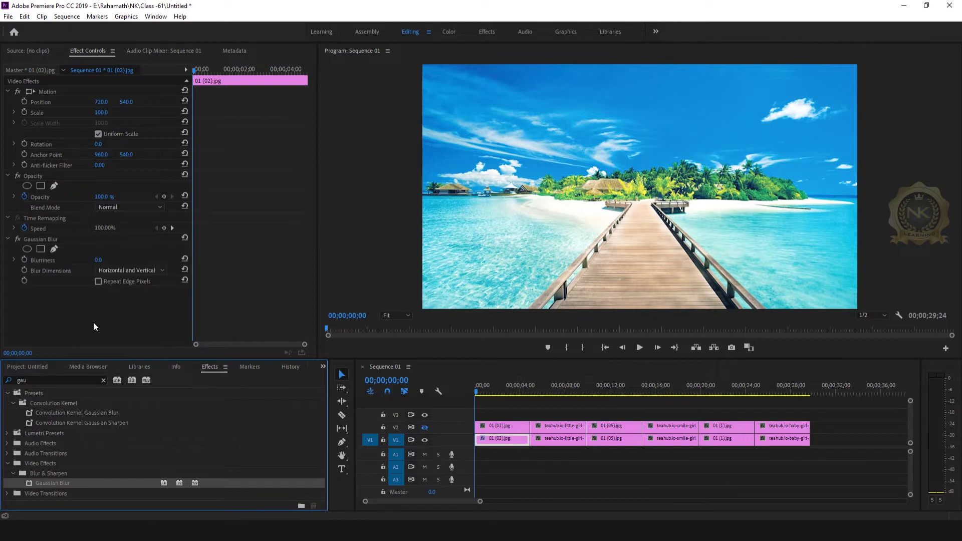
{"action": "left_click", "coordinate": [498, 439]}
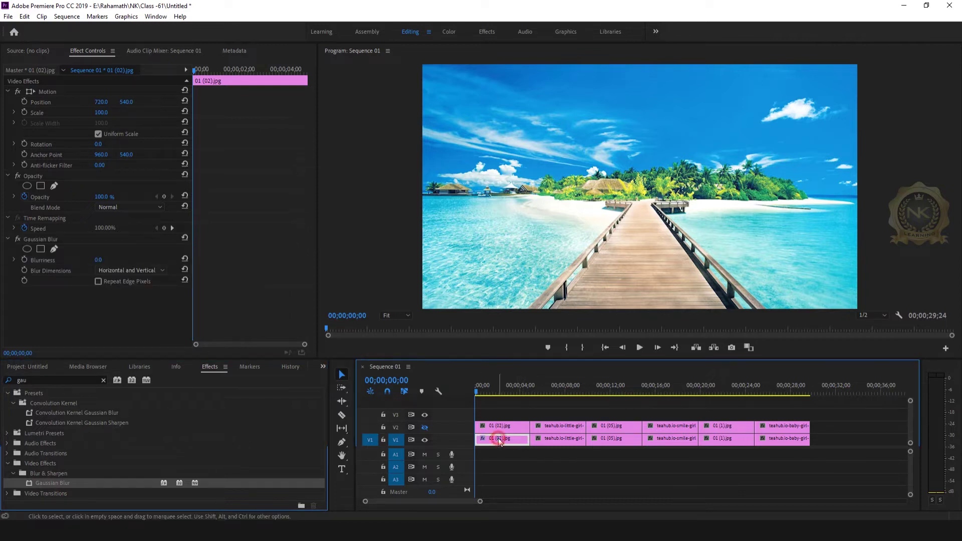
- Set the first V1 clip's Gaussian Blur Blurriness to 350 and enable Repeat Edge Pixels
{"action": "left_click", "coordinate": [98, 260]}
{"action": "type", "text": "40"}
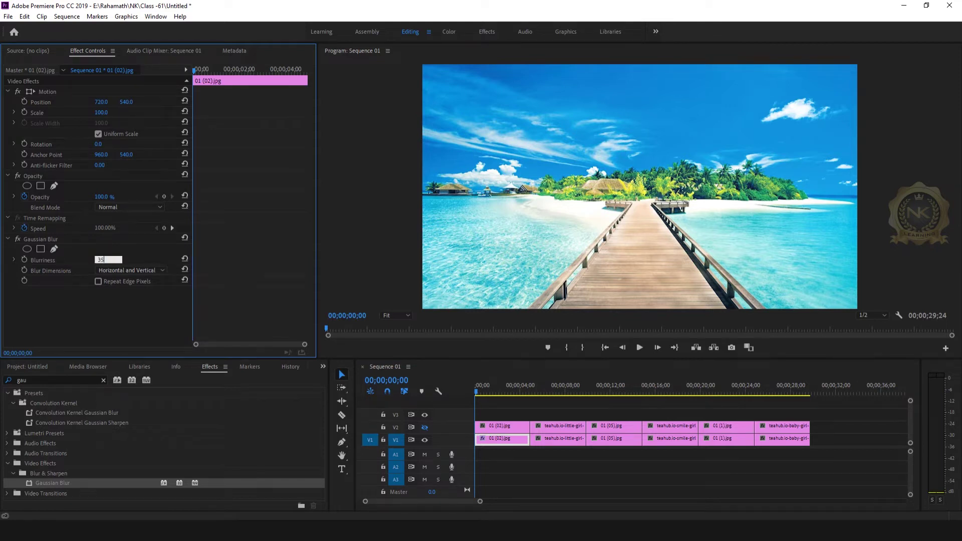
{"action": "type", "text": "0"}
{"action": "key", "text": "Return"}
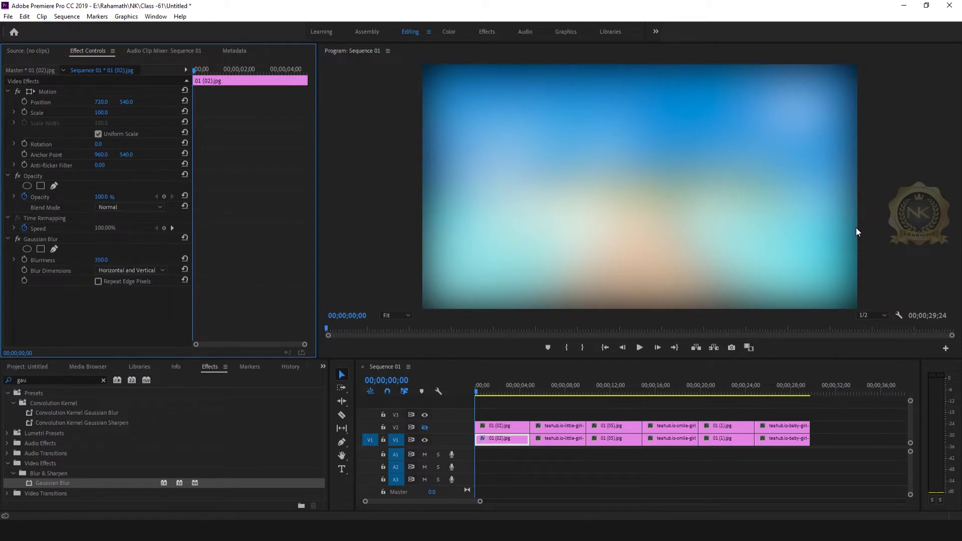
{"action": "left_click", "coordinate": [98, 281]}
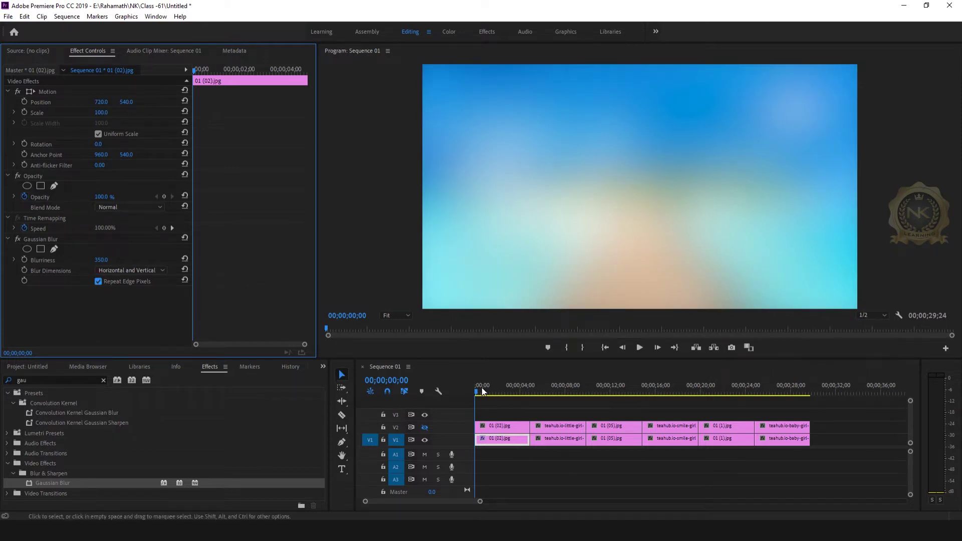
{"action": "left_click_drag", "start_coordinate": [476, 390], "coordinate": [512, 389]}
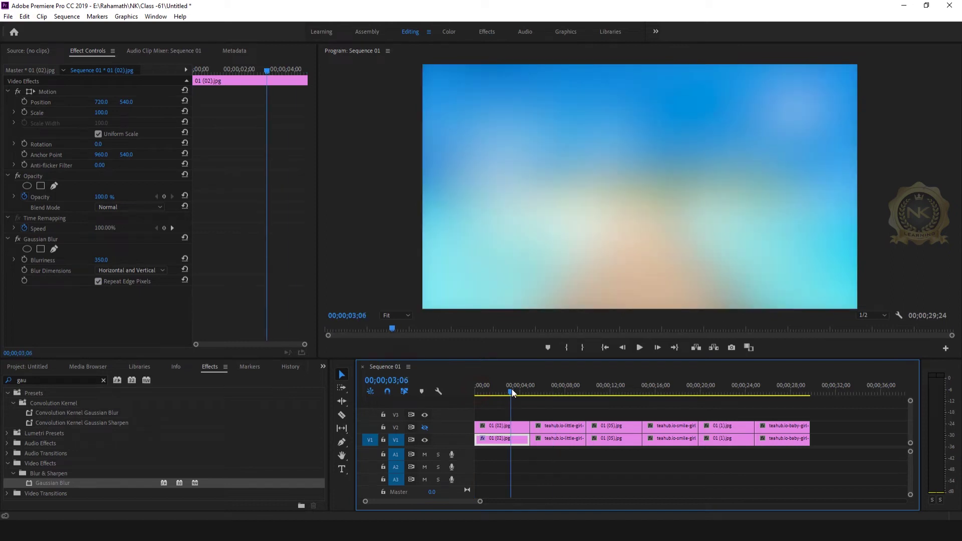
- Copy the Gaussian Blur from the first V1 clip to the other five clips on V1
{"action": "left_click", "coordinate": [35, 238]}
{"action": "right_click", "coordinate": [35, 238]}
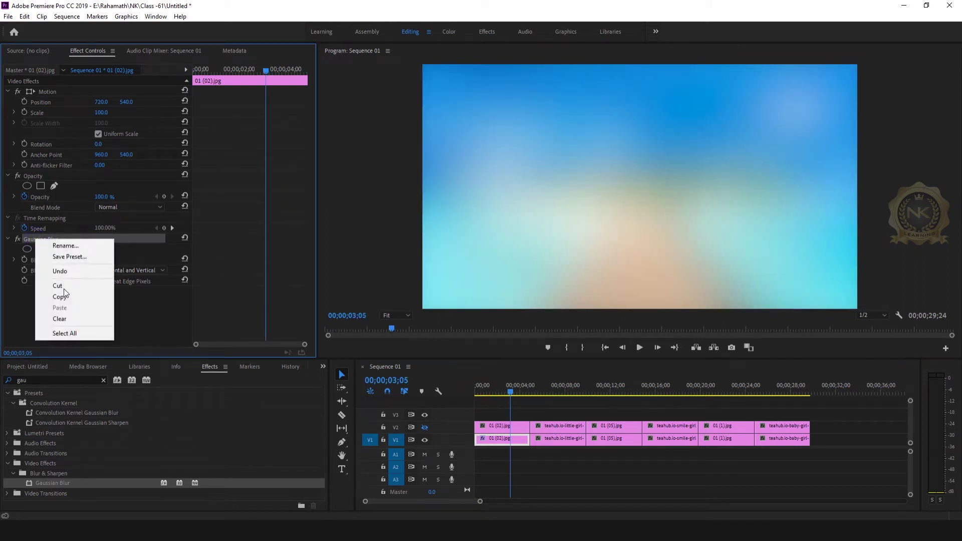
{"action": "left_click", "coordinate": [74, 297]}
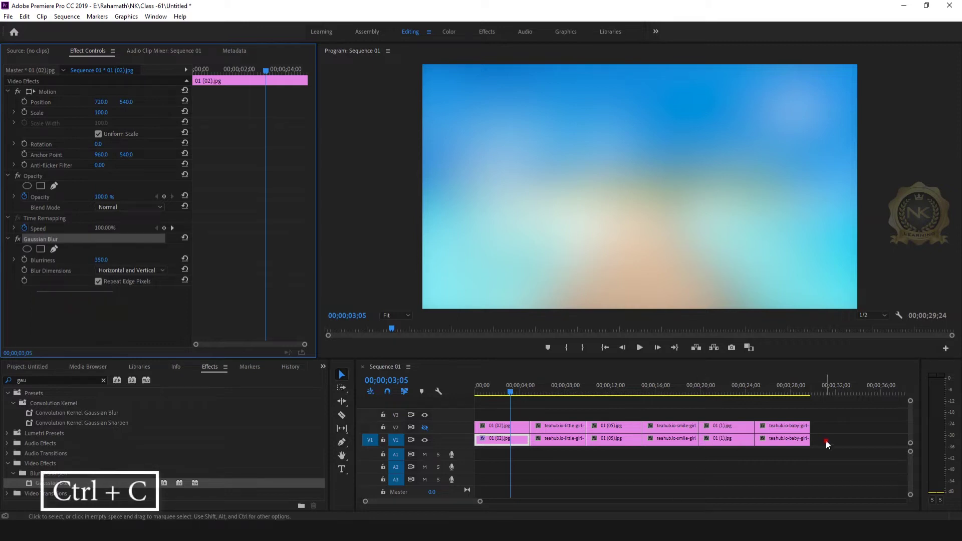
{"action": "left_click_drag", "start_coordinate": [826, 441], "coordinate": [557, 454]}
{"action": "key", "text": "ctrl+v"}
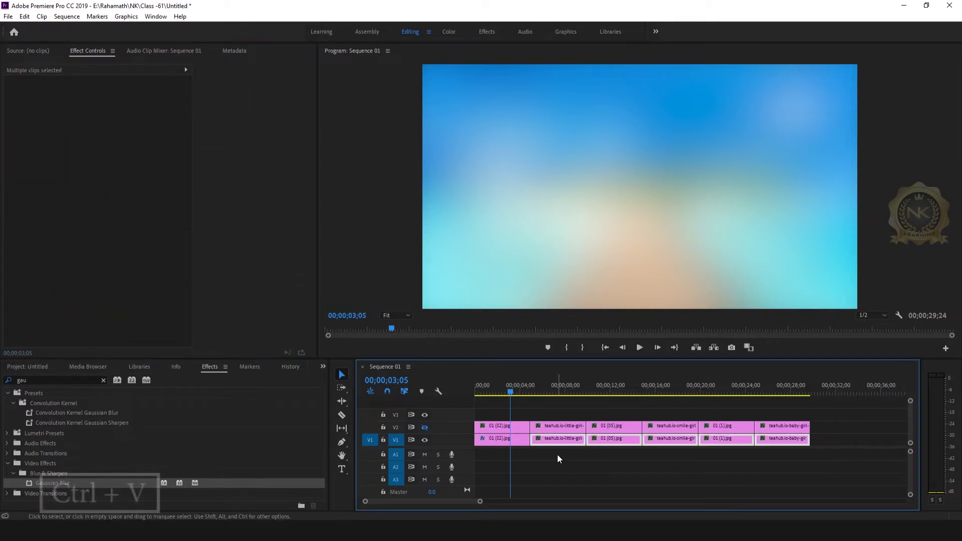
- Show track V2 again and add a Scale keyframe of 80 to its first clip at 00;00;00;09
{"action": "left_click_drag", "start_coordinate": [522, 388], "coordinate": [479, 404]}
{"action": "left_click", "coordinate": [503, 426]}
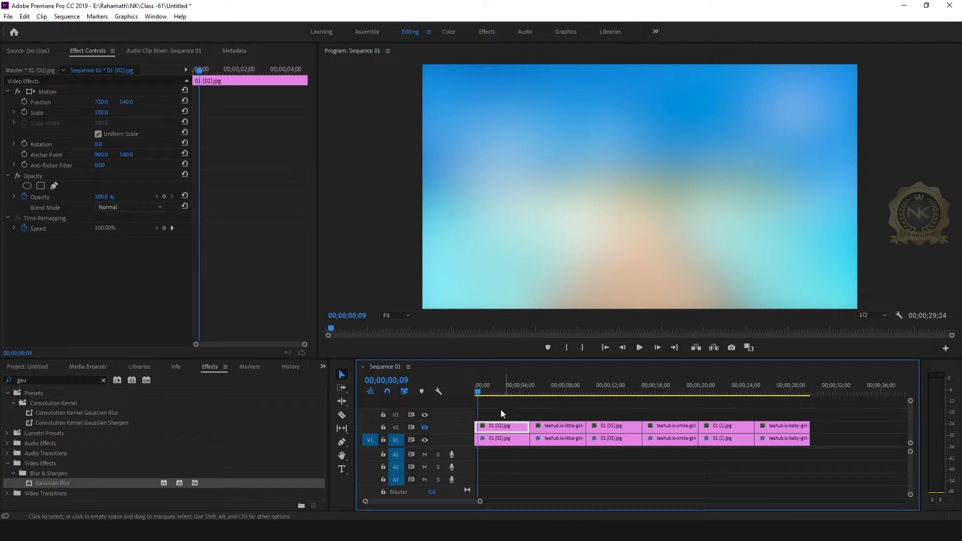
{"action": "left_click", "coordinate": [424, 427]}
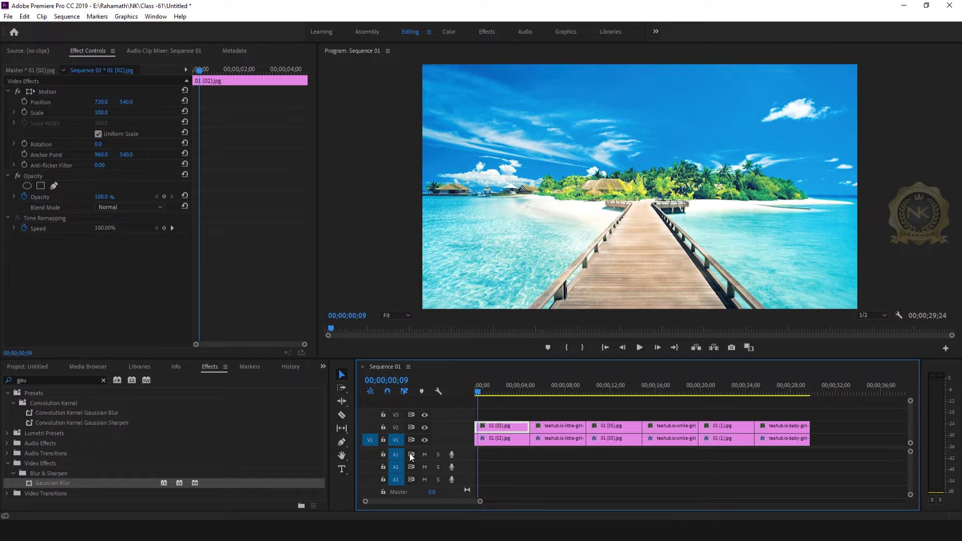
{"action": "left_click", "coordinate": [24, 113]}
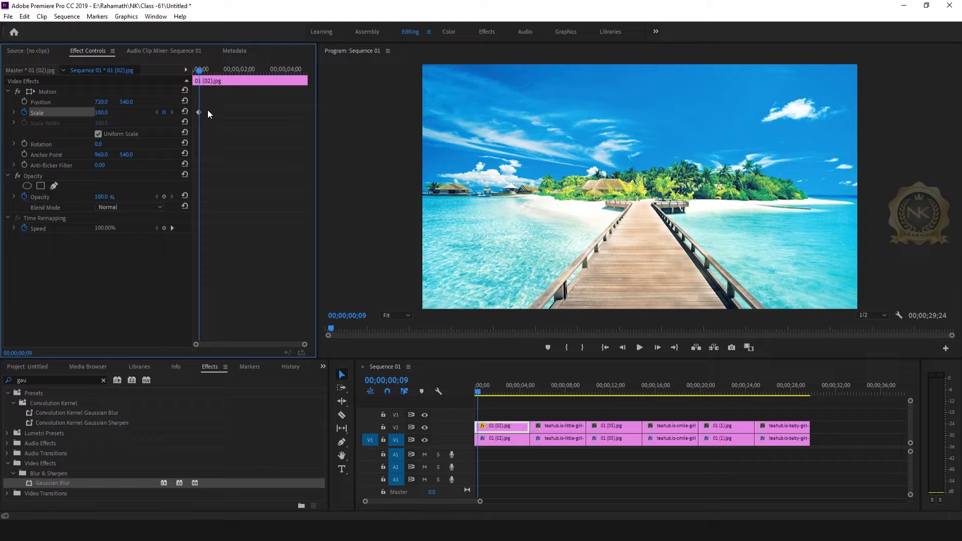
{"action": "left_click", "coordinate": [100, 111]}
{"action": "type", "text": "80"}
{"action": "key", "text": "Return"}
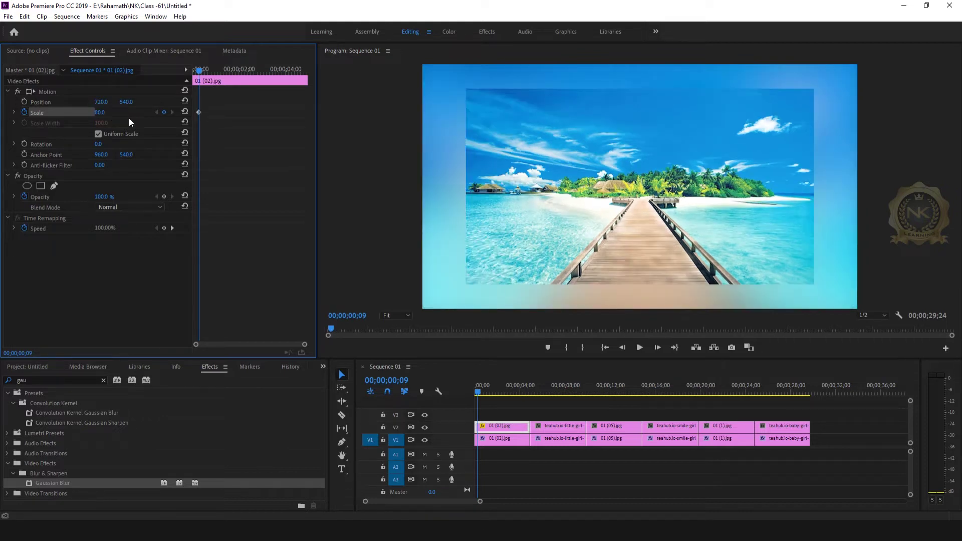
- Add a second Scale keyframe of 90 to the first V2 clip at 00;00;04;01
{"action": "left_click_drag", "start_coordinate": [199, 74], "coordinate": [285, 89]}
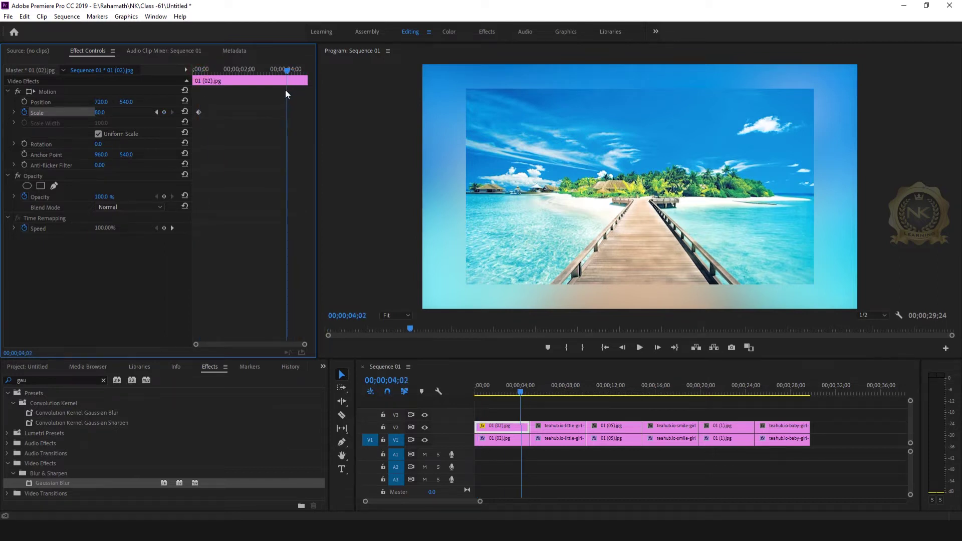
{"action": "left_click", "coordinate": [122, 113]}
{"action": "type", "text": "90"}
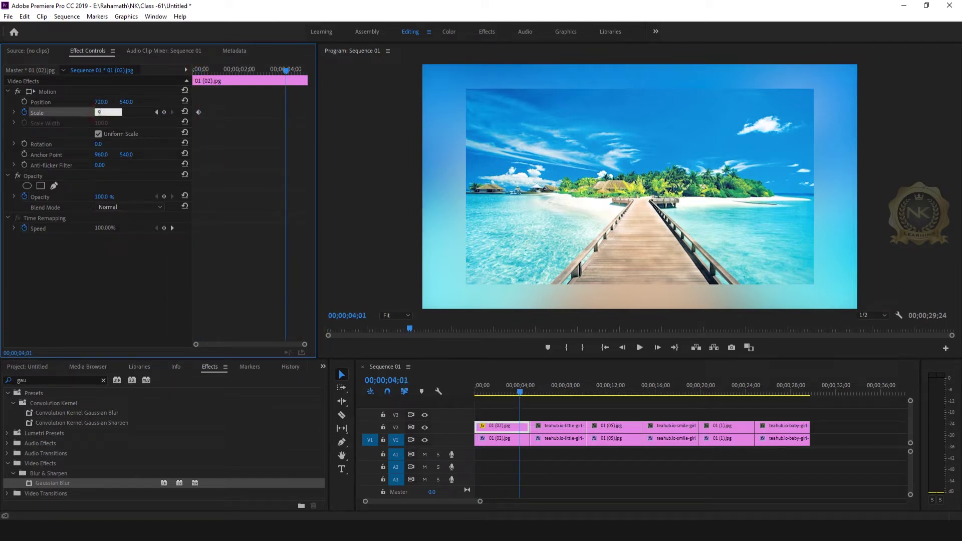
{"action": "key", "text": "Return"}
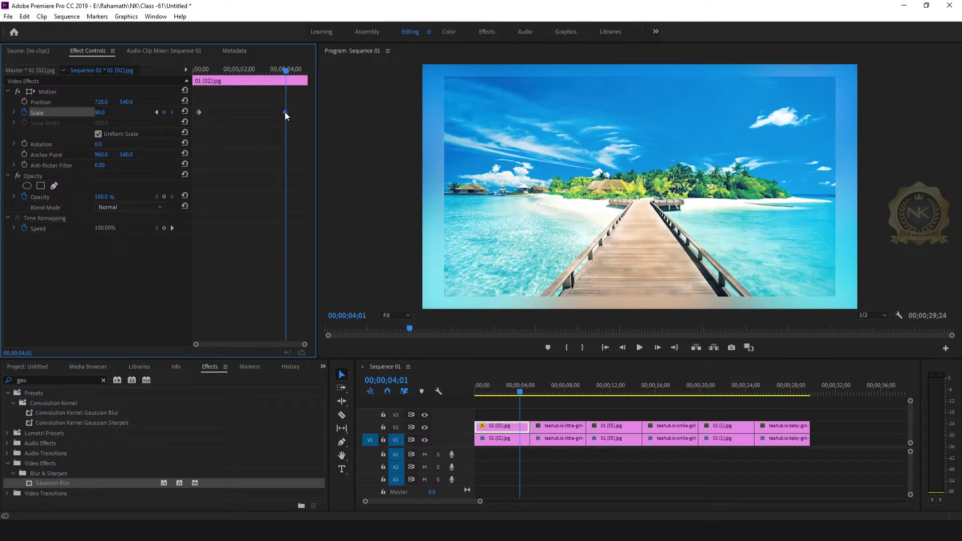
- Apply Ease In to the first Scale keyframe and Ease Out to the second on the first V2 clip
{"action": "right_click", "coordinate": [198, 112]}
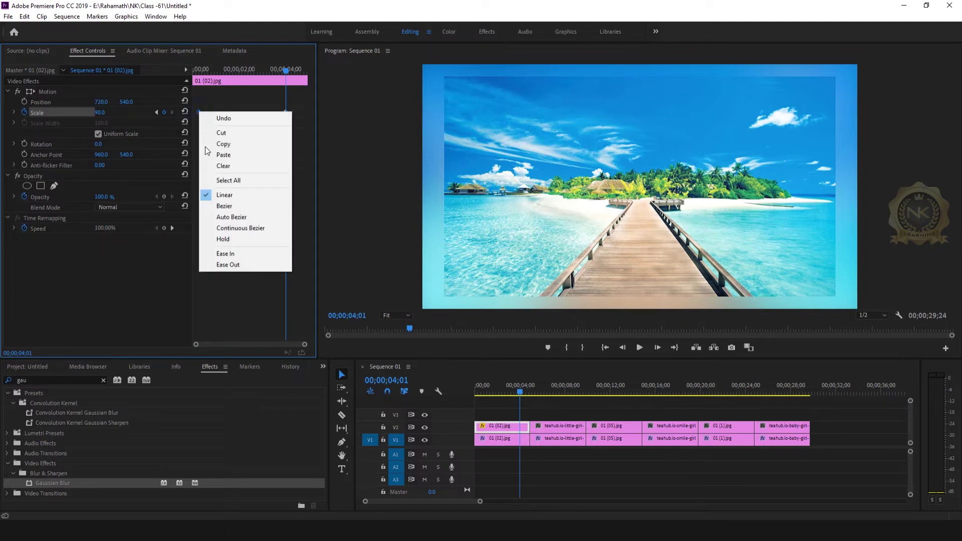
{"action": "left_click", "coordinate": [224, 254]}
{"action": "right_click", "coordinate": [284, 112]}
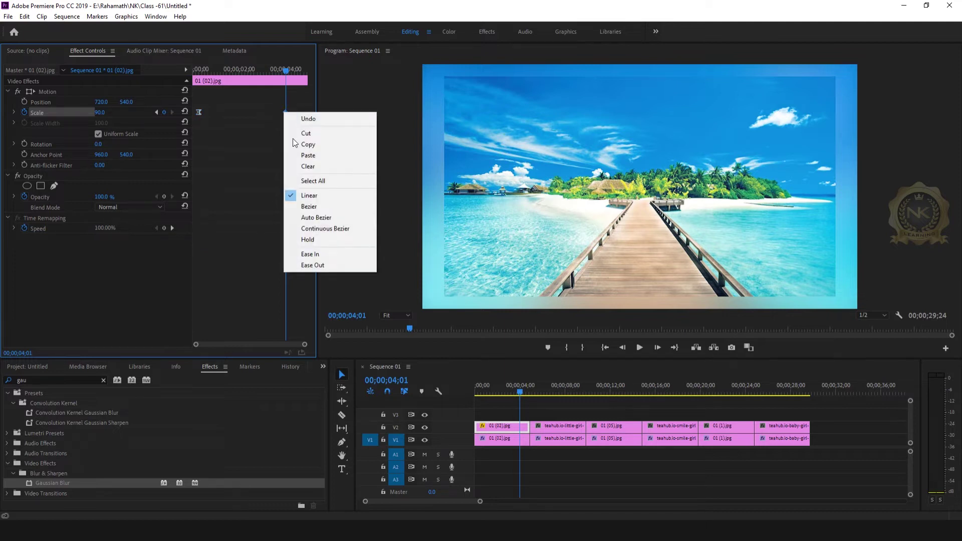
{"action": "left_click", "coordinate": [314, 264]}
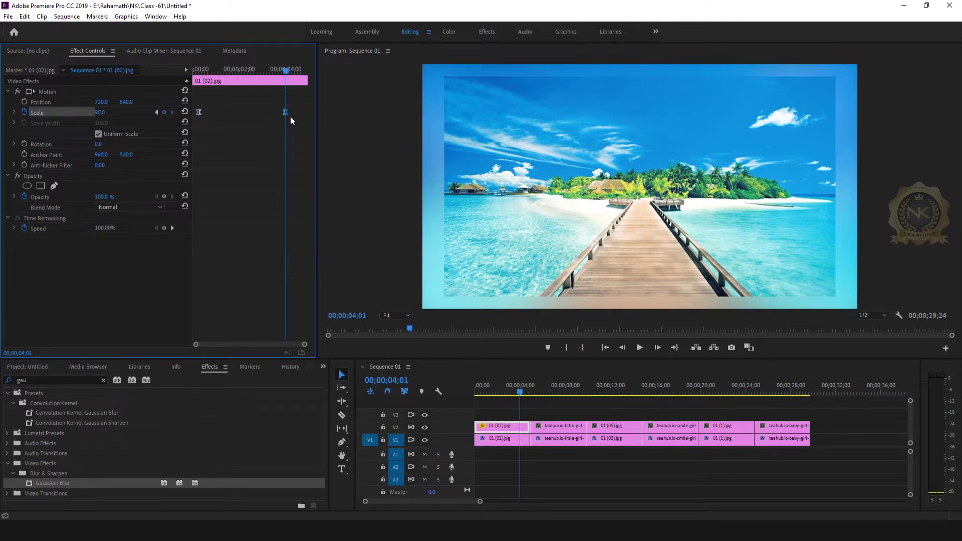
- Move the first V2 clip's two Scale keyframes to the clip's start and end, and play back the zoom
{"action": "left_click", "coordinate": [285, 112]}
{"action": "left_click_drag", "start_coordinate": [285, 113], "coordinate": [313, 110]}
{"action": "left_click_drag", "start_coordinate": [198, 112], "coordinate": [193, 112]}
{"action": "left_click_drag", "start_coordinate": [287, 68], "coordinate": [194, 73]}
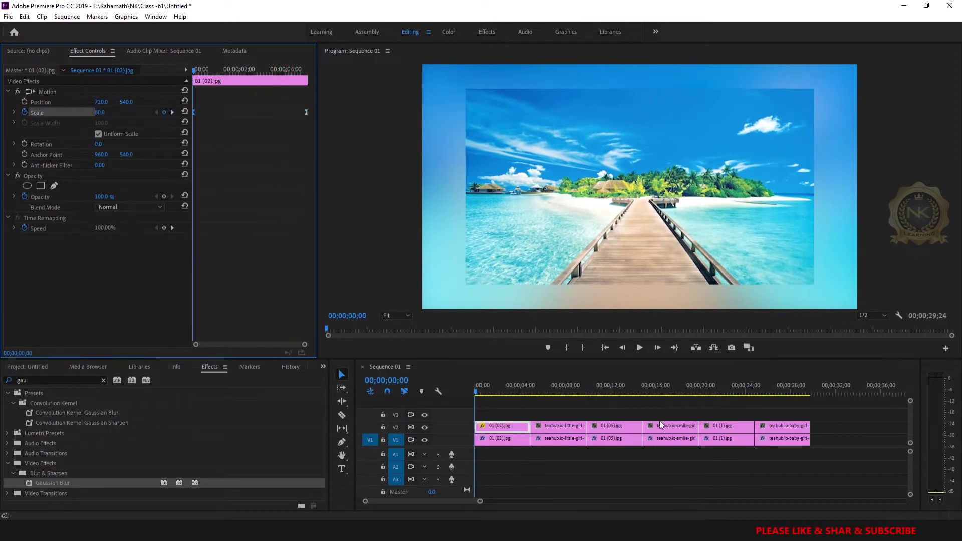
{"action": "left_click", "coordinate": [640, 347]}
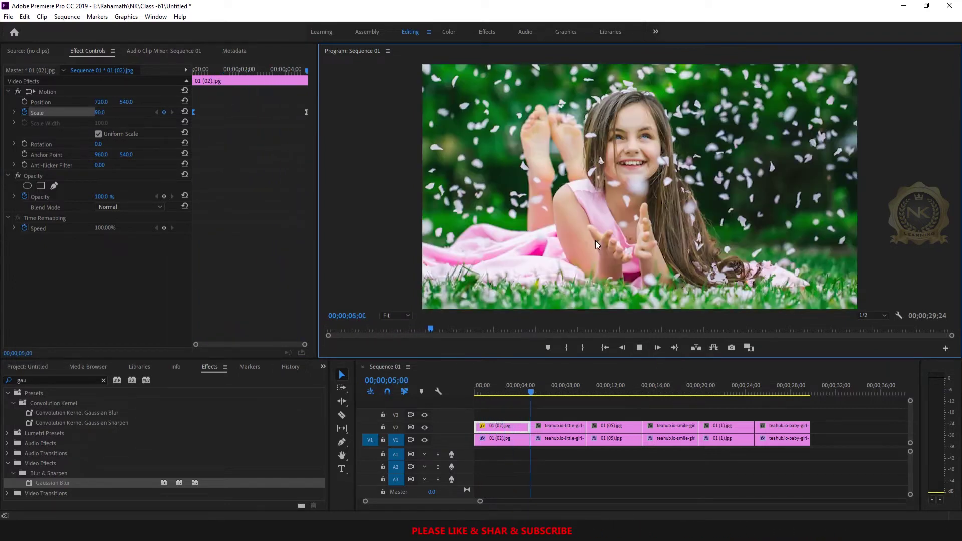
{"action": "left_click_drag", "start_coordinate": [544, 399], "coordinate": [485, 396]}
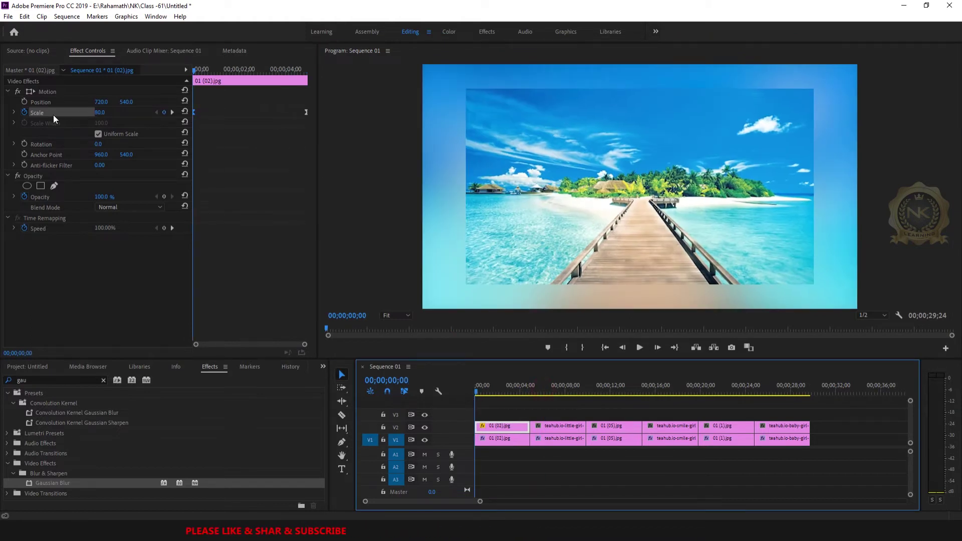
- Copy the first V2 clip's Motion settings to the other five clips on V2
{"action": "left_click", "coordinate": [45, 92]}
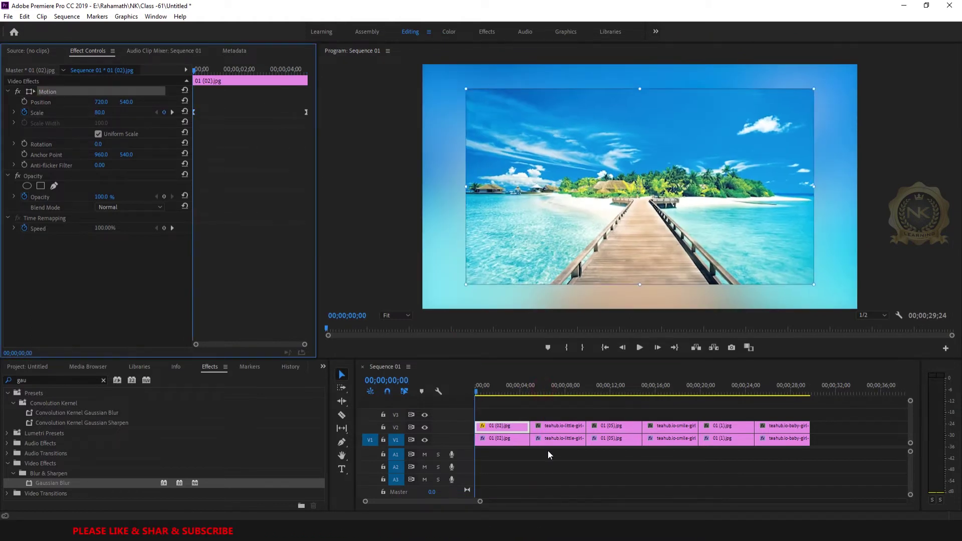
{"action": "left_click", "coordinate": [477, 391]}
{"action": "mouse_move", "coordinate": [487, 393]}
{"action": "left_mouse_down"}
{"action": "mouse_move", "coordinate": [780, 408]}
{"action": "mouse_move", "coordinate": [500, 407]}
{"action": "left_mouse_up"}
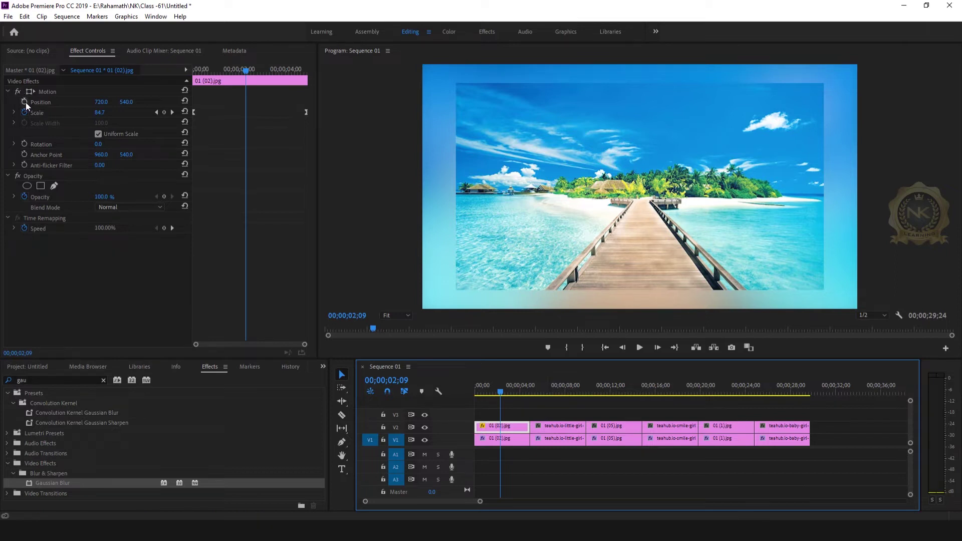
{"action": "left_click", "coordinate": [46, 92]}
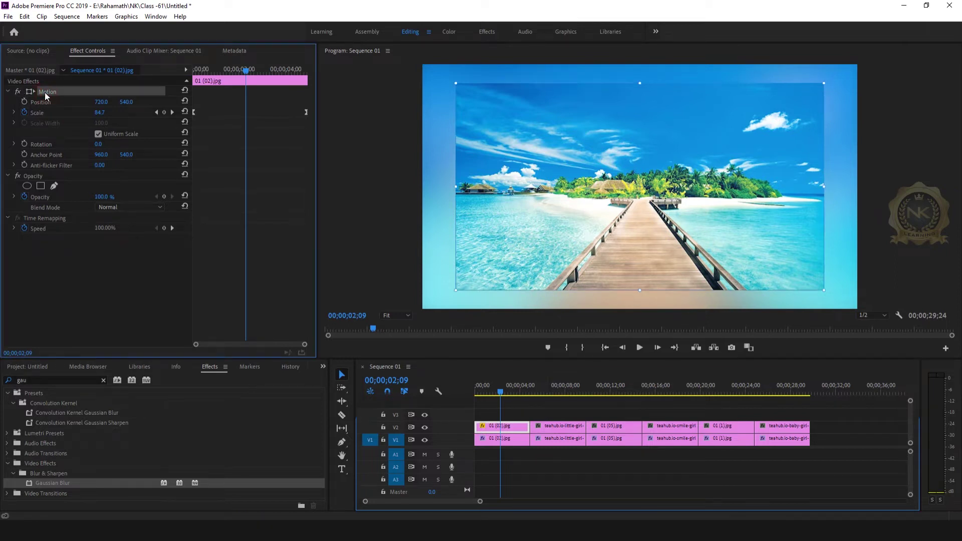
{"action": "key", "text": "ctrl+c"}
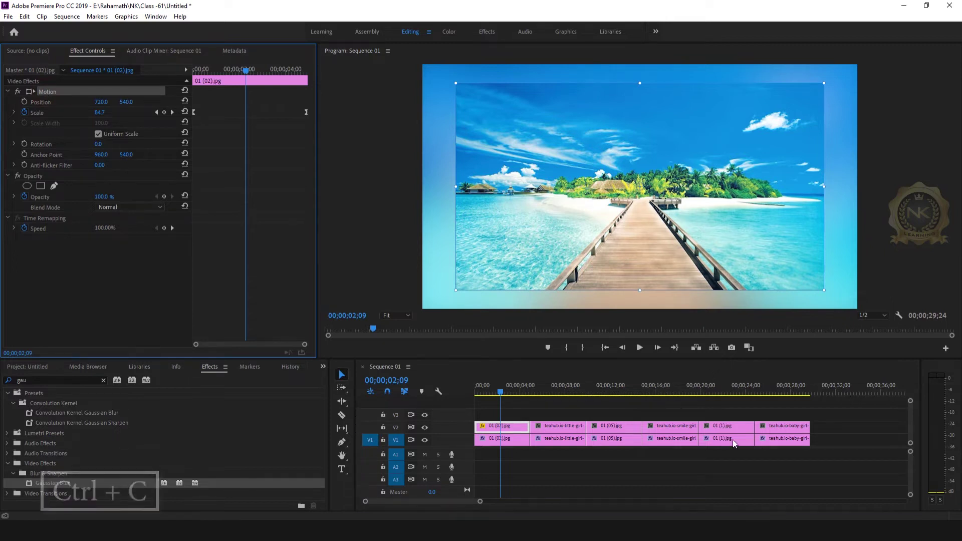
{"action": "left_click_drag", "start_coordinate": [822, 416], "coordinate": [557, 424]}
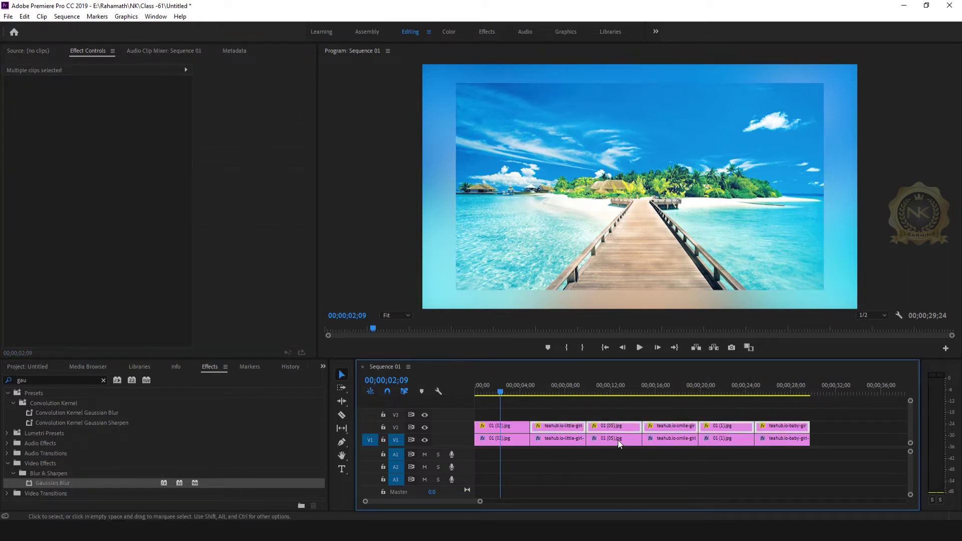
{"action": "left_click_drag", "start_coordinate": [525, 392], "coordinate": [481, 383]}
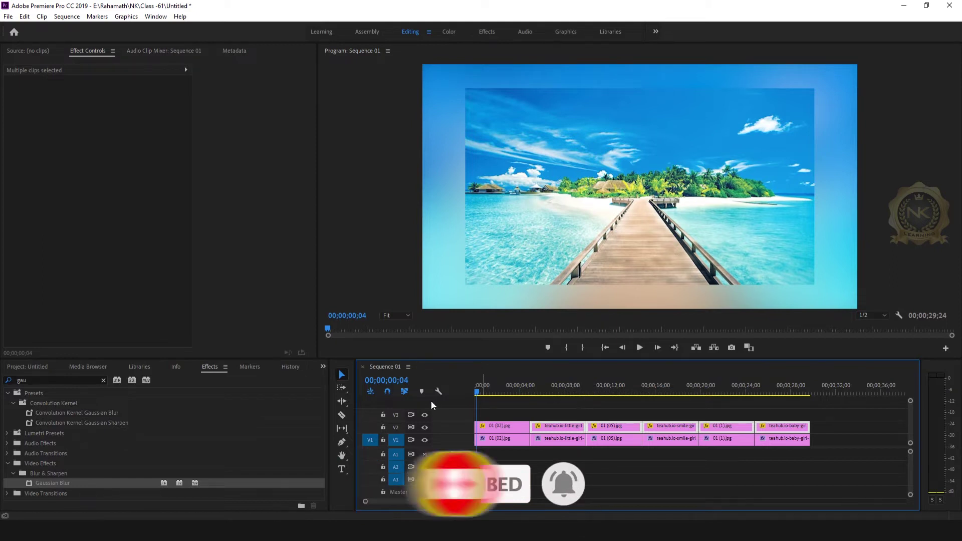
- Find Radial Shadow by searching the effects for "radi" and apply it to the first V2 clip
{"action": "double_click", "coordinate": [52, 379]}
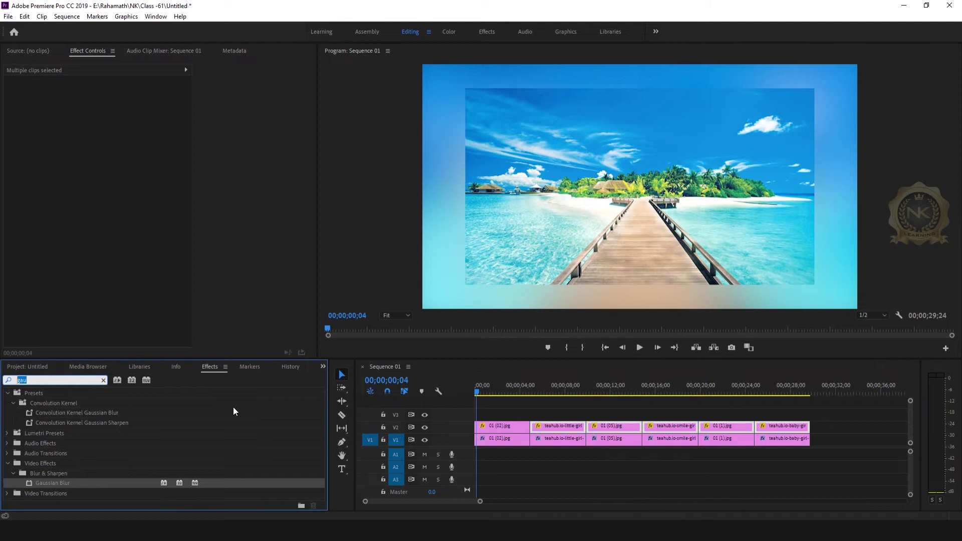
{"action": "key", "text": "BackSpace"}
{"action": "left_click", "coordinate": [506, 427]}
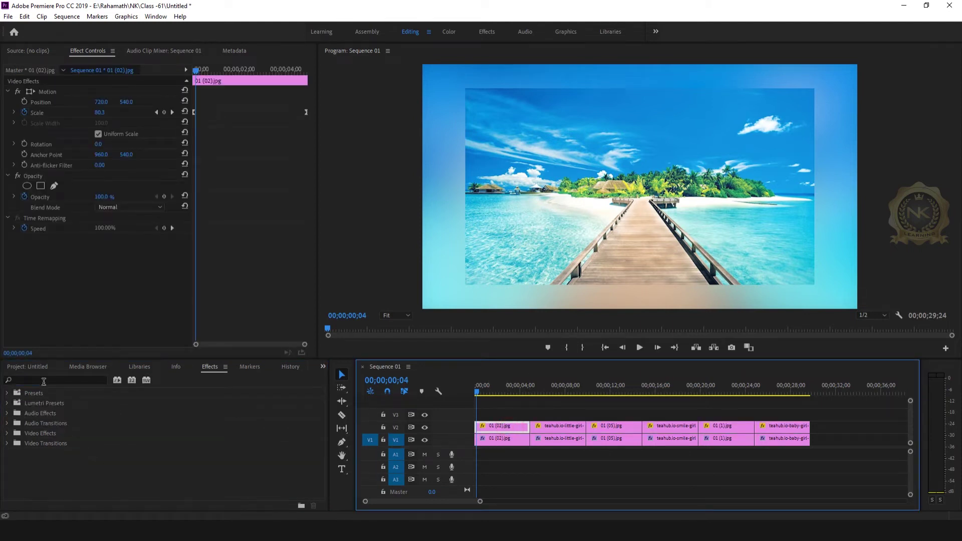
{"action": "left_click", "coordinate": [43, 380]}
{"action": "type", "text": "ra"}
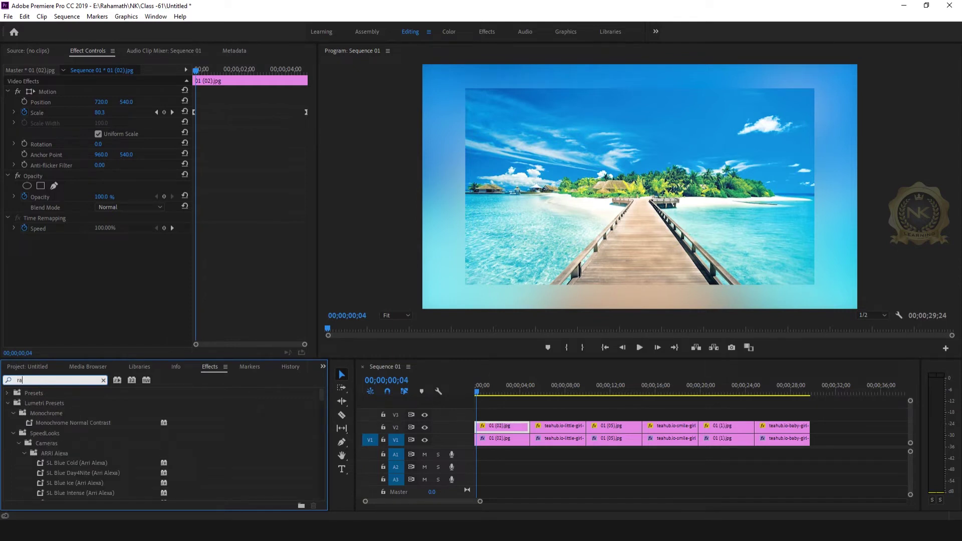
{"action": "type", "text": "di"}
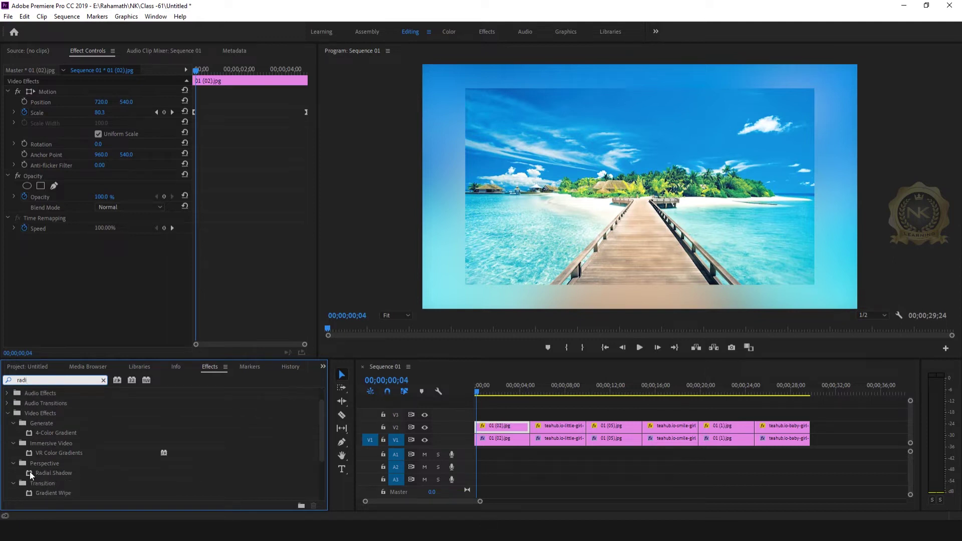
{"action": "left_click_drag", "start_coordinate": [35, 472], "coordinate": [498, 429]}
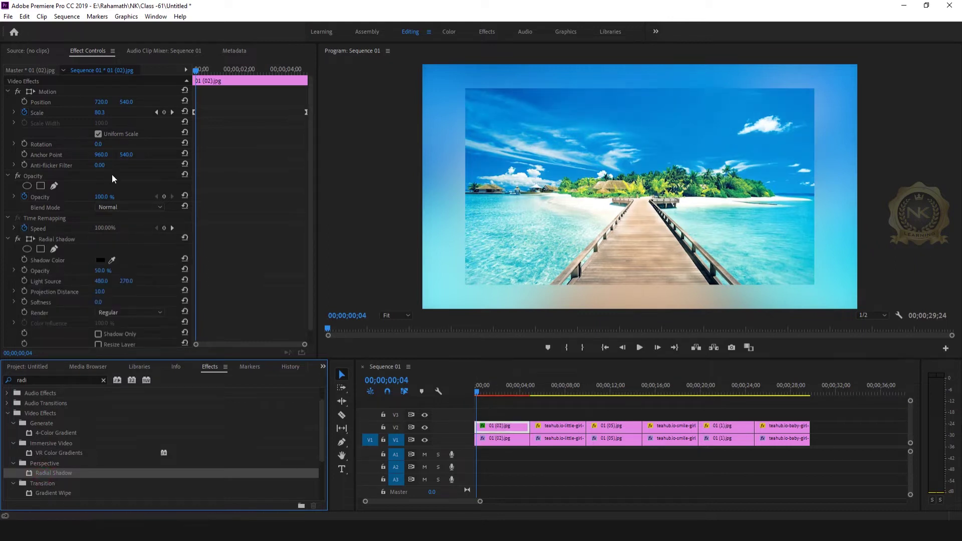
- Enable Resize Layer for the first V2 clip's Radial Shadow and set the shadow's Opacity to 100%
{"action": "scroll", "coordinate": [128, 240], "scroll_direction": "down", "scroll_amount": 1}
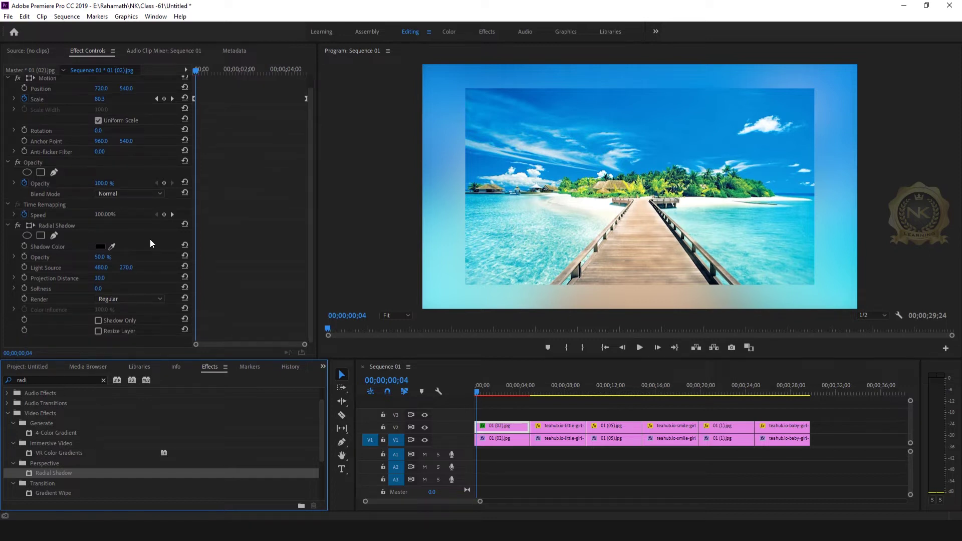
{"action": "left_click", "coordinate": [98, 331]}
{"action": "left_click", "coordinate": [103, 256]}
{"action": "type", "text": "100"}
{"action": "key", "text": "Return"}
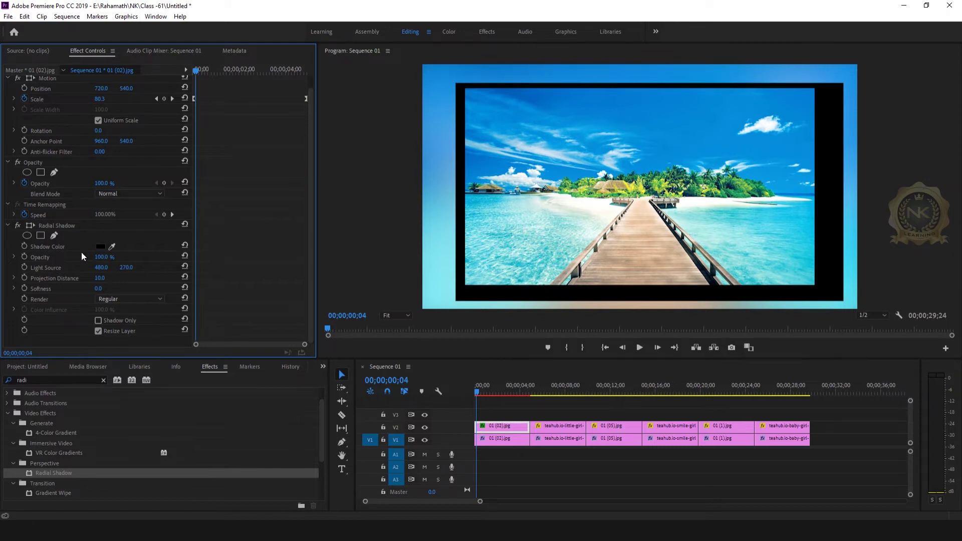
- Change the Radial Shadow's Shadow Color to white (FFFEFE)
{"action": "left_click", "coordinate": [100, 247]}
{"action": "left_click_drag", "start_coordinate": [455, 296], "coordinate": [369, 217]}
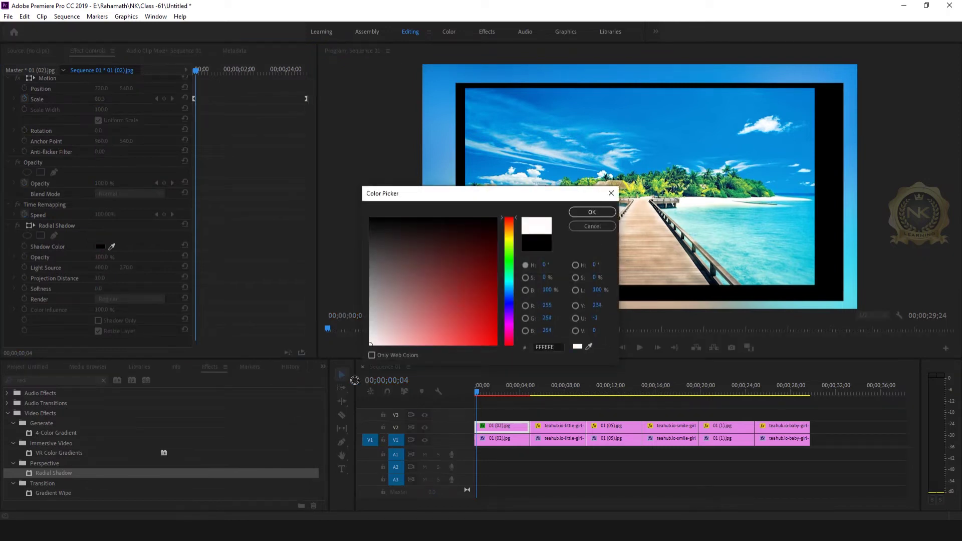
{"action": "left_click", "coordinate": [592, 211]}
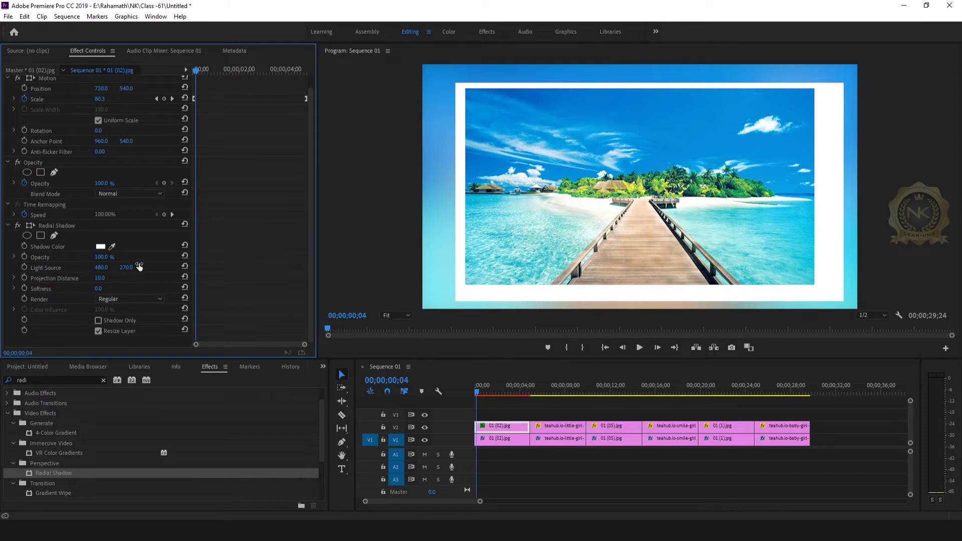
- Set the Radial Shadow's Light Source to 961, 519 and its Projection Distance to 3 for a thin, even border
{"action": "left_click_drag", "start_coordinate": [127, 269], "coordinate": [252, 269]}
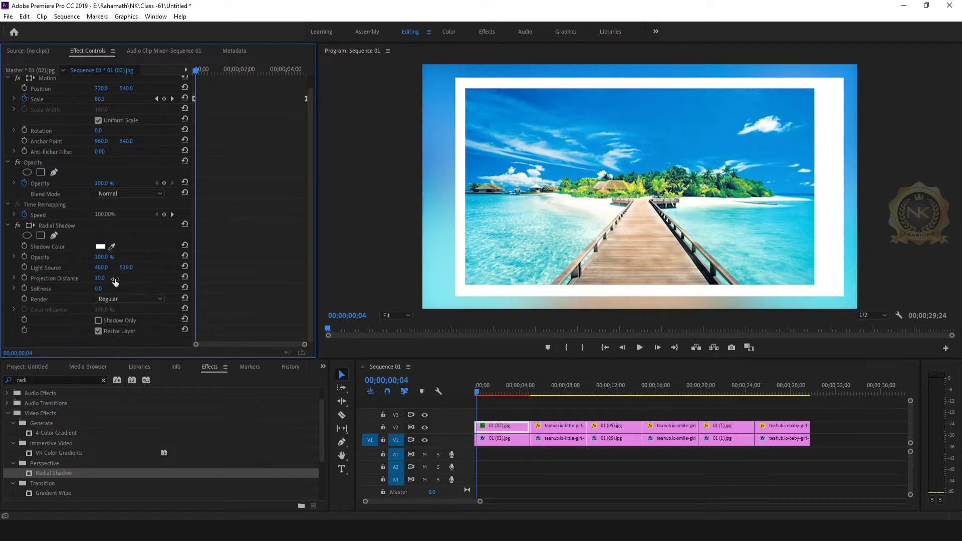
{"action": "left_click_drag", "start_coordinate": [98, 268], "coordinate": [343, 265]}
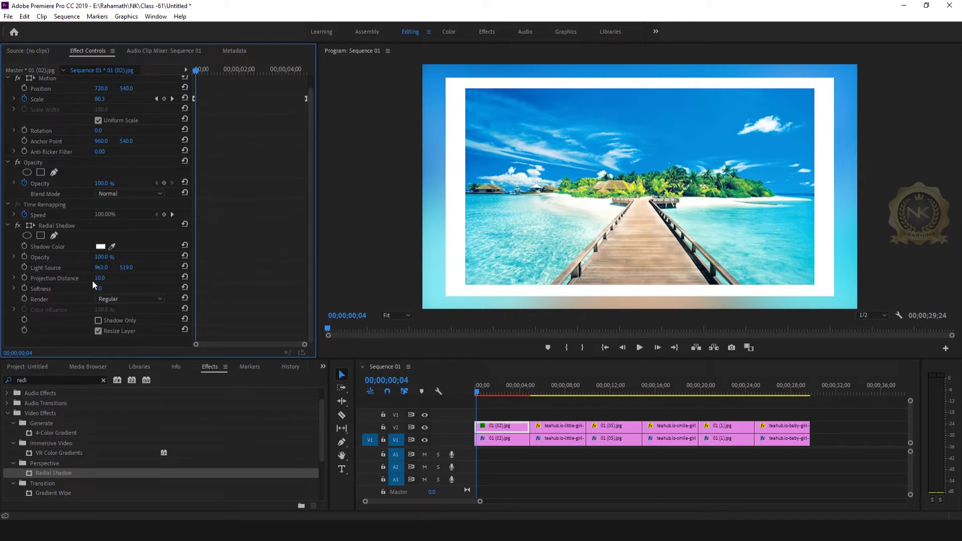
{"action": "left_click_drag", "start_coordinate": [97, 279], "coordinate": [98, 281]}
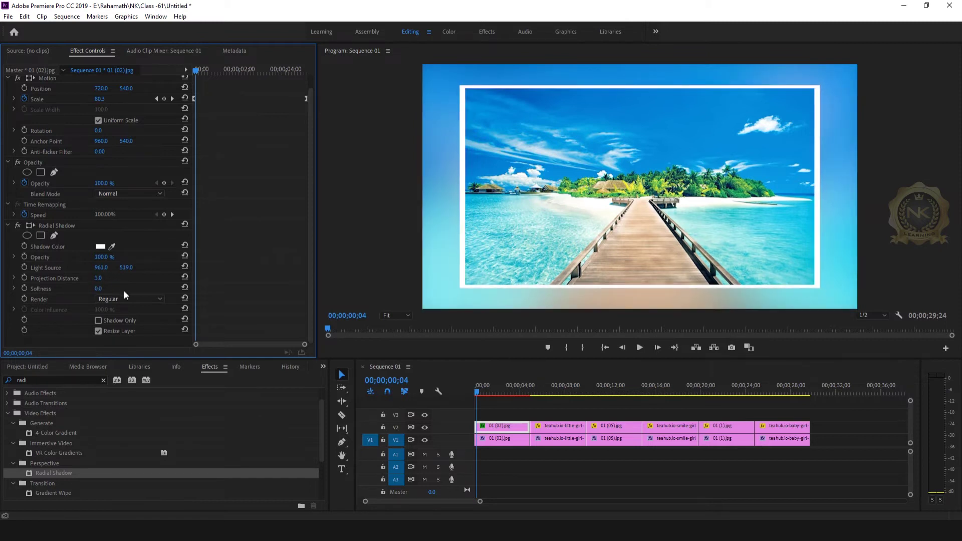
{"action": "left_click", "coordinate": [96, 279]}
- Copy the Radial Shadow from the first V2 clip to the other five V2 clips and check the borders
{"action": "left_click", "coordinate": [44, 223]}
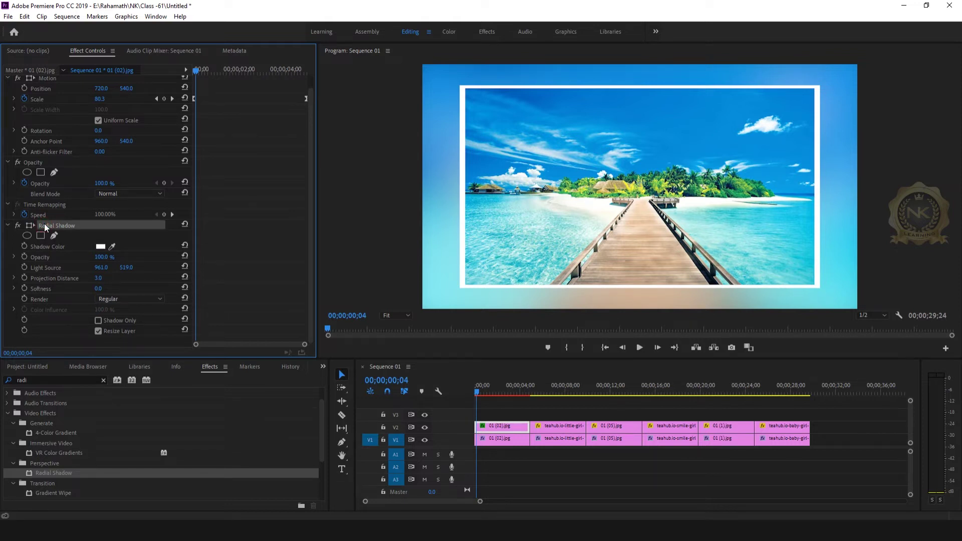
{"action": "key", "text": "ctrl+c"}
{"action": "left_click_drag", "start_coordinate": [830, 416], "coordinate": [552, 428]}
{"action": "left_click", "coordinate": [564, 396]}
{"action": "left_click", "coordinate": [562, 395]}
{"action": "key", "text": "ctrl+v"}
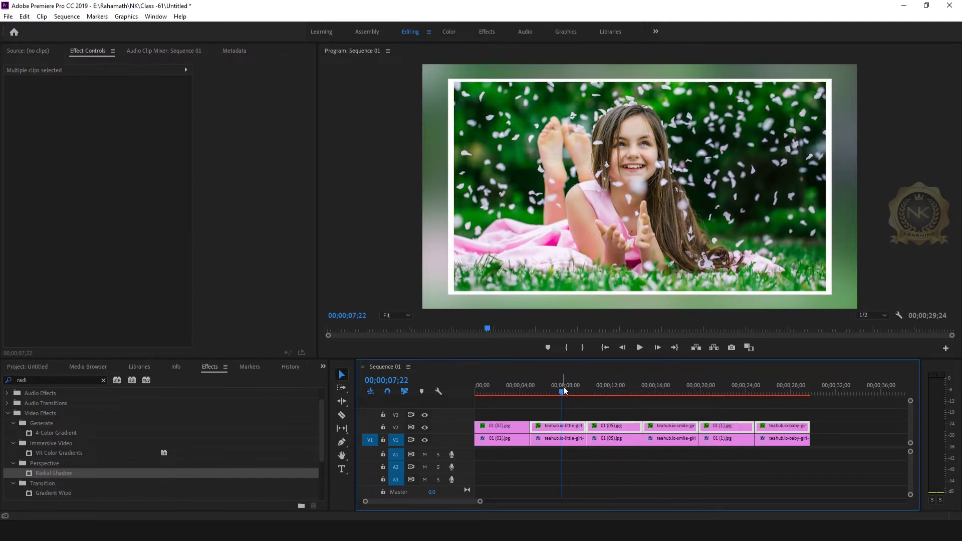
{"action": "left_click", "coordinate": [612, 394]}
{"action": "left_click_drag", "start_coordinate": [614, 393], "coordinate": [499, 418]}
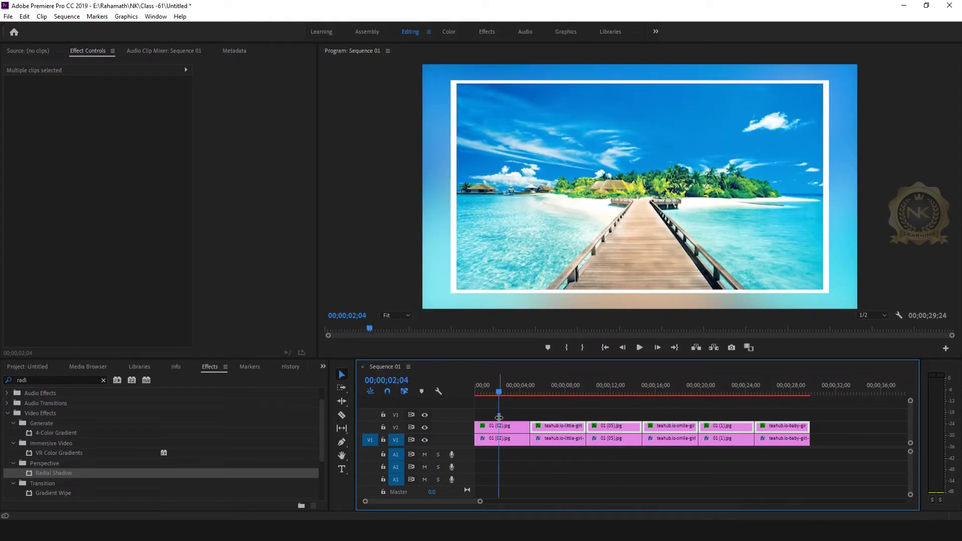
{"action": "left_click", "coordinate": [515, 406]}
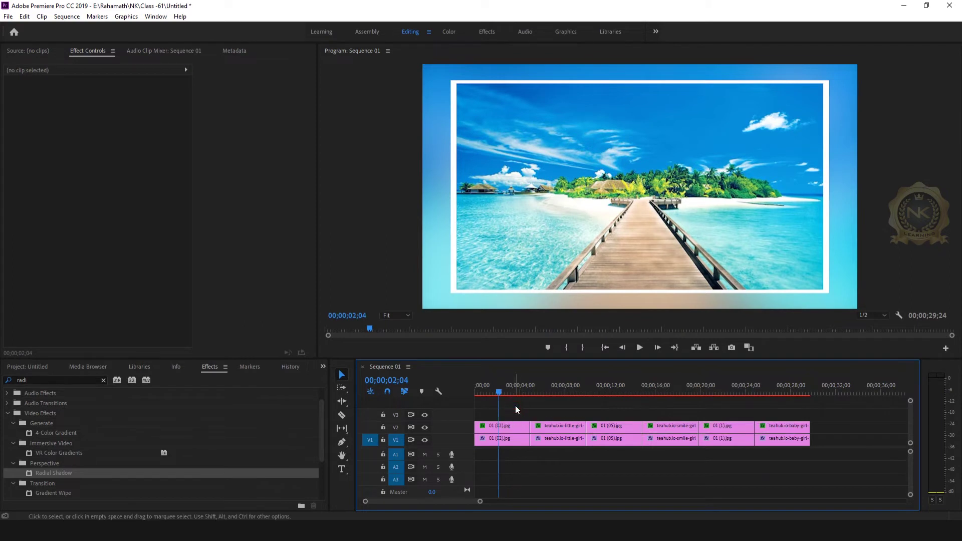
- Find Drop Shadow by searching the effects for "drop" and apply it to the first V2 clip
{"action": "left_click", "coordinate": [514, 424]}
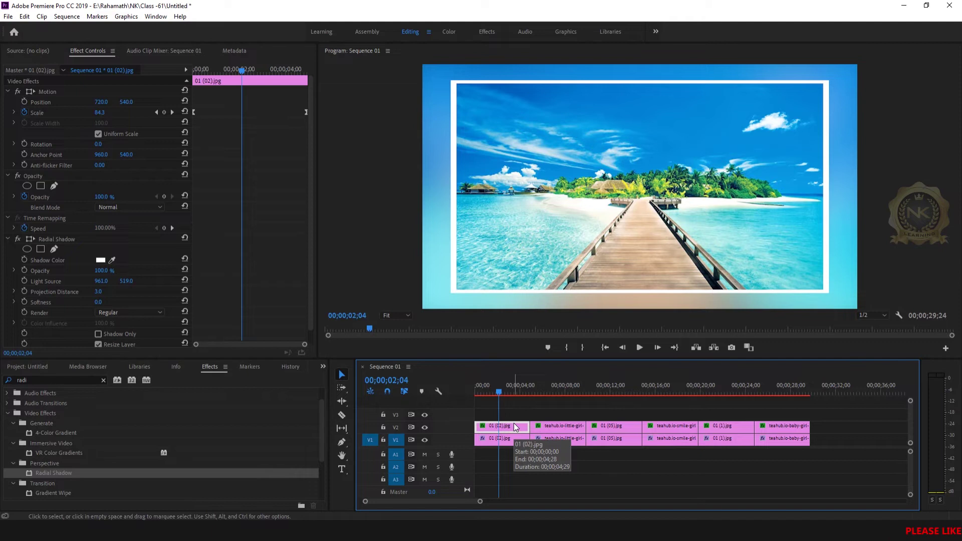
{"action": "left_click", "coordinate": [53, 380]}
{"action": "left_click_drag", "start_coordinate": [62, 379], "coordinate": [8, 384]}
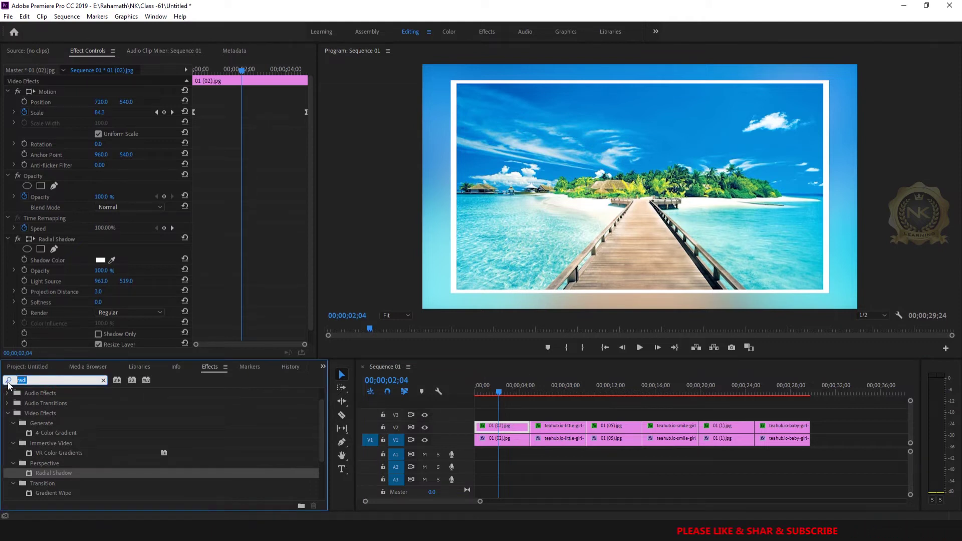
{"action": "type", "text": "dr"}
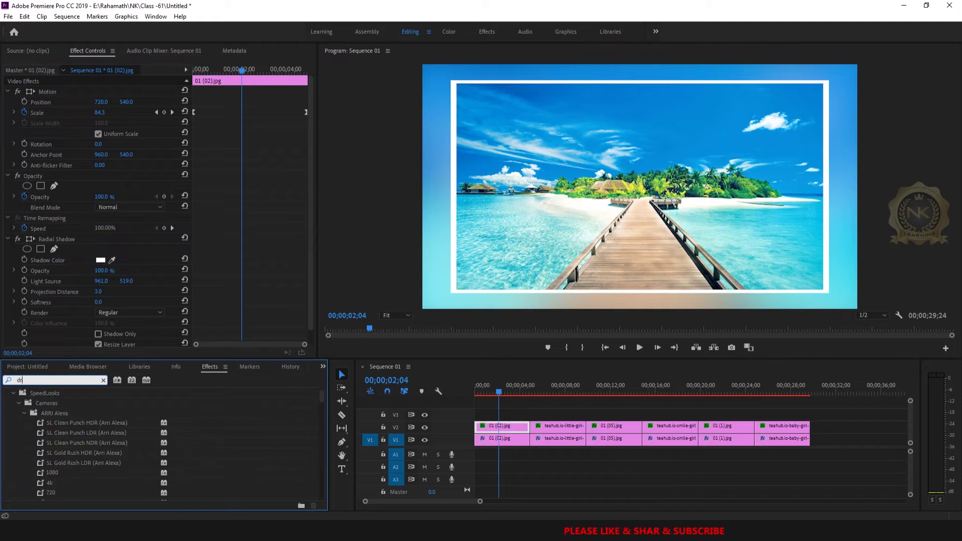
{"action": "type", "text": "op"}
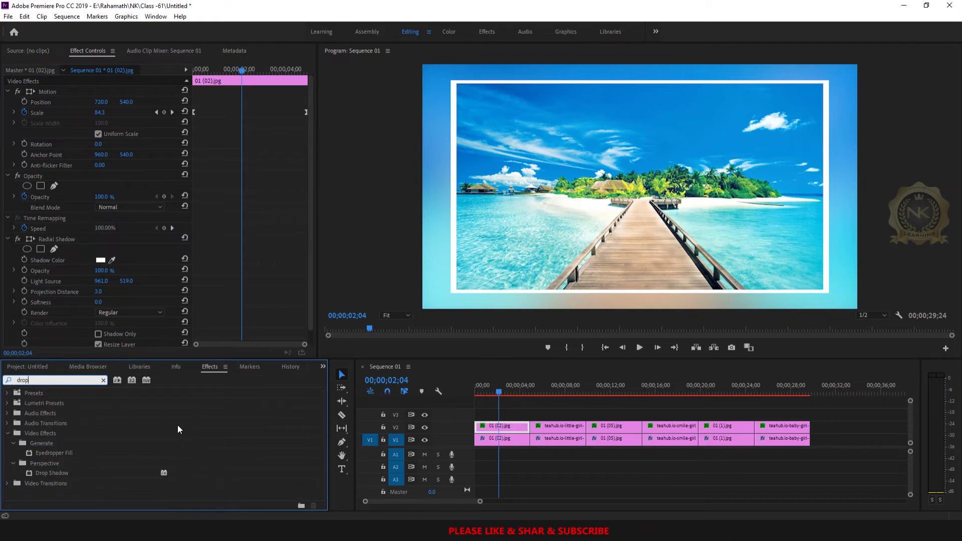
{"action": "left_click", "coordinate": [55, 473]}
{"action": "left_click_drag", "start_coordinate": [41, 475], "coordinate": [496, 429]}
- Set the first V2 clip's Drop Shadow Distance to 27 and Softness to 47
{"action": "scroll", "coordinate": [142, 285], "scroll_direction": "down", "scroll_amount": 2}
{"action": "scroll", "coordinate": [142, 284], "scroll_direction": "down", "scroll_amount": 3}
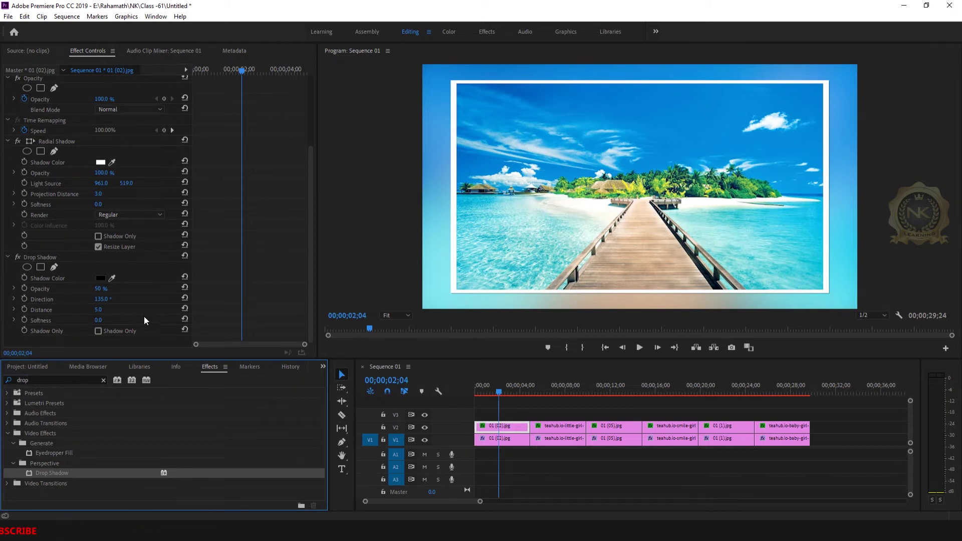
{"action": "left_click_drag", "start_coordinate": [98, 311], "coordinate": [109, 311]}
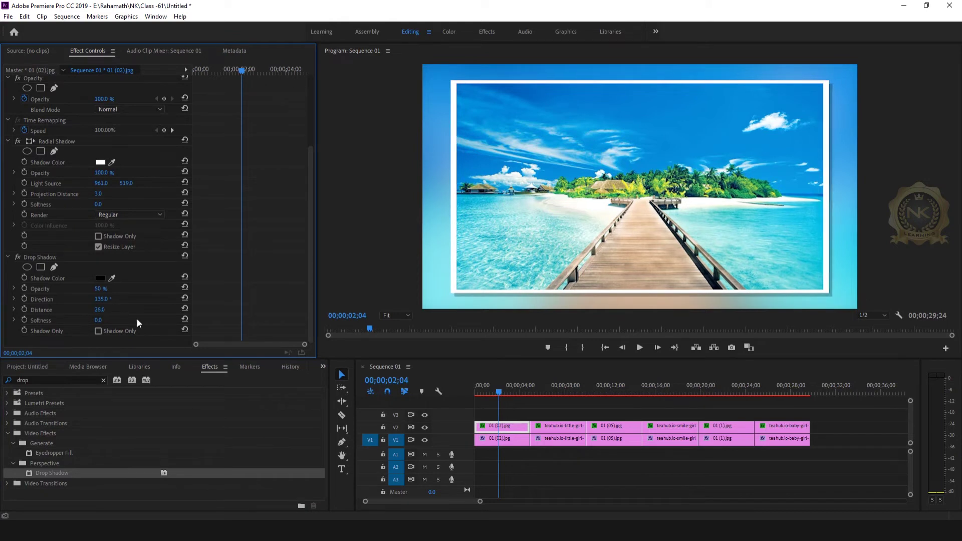
{"action": "mouse_move", "coordinate": [98, 321]}
{"action": "left_mouse_down"}
{"action": "mouse_move", "coordinate": [125, 320]}
{"action": "mouse_move", "coordinate": [98, 310]}
{"action": "mouse_move", "coordinate": [108, 321]}
{"action": "left_mouse_up"}
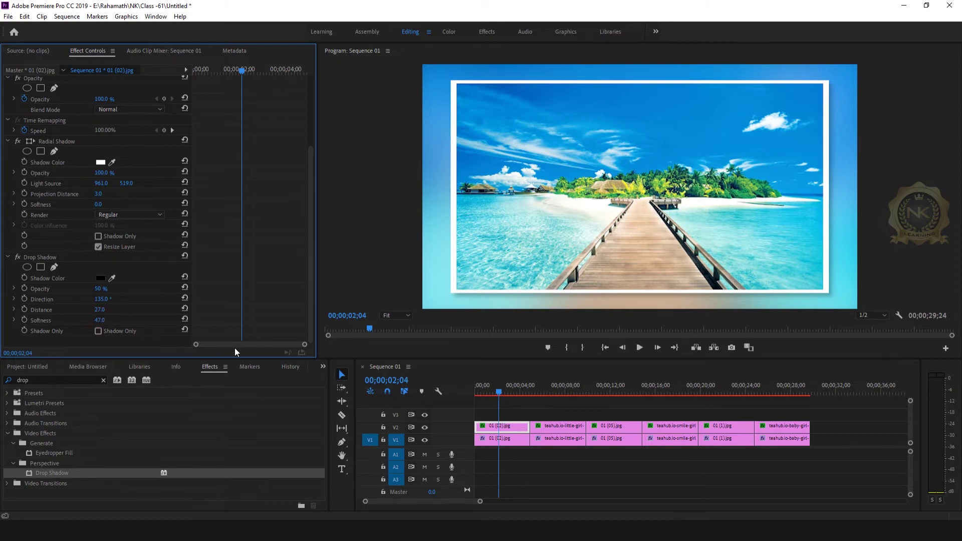
- Set the first V2 clip's Drop Shadow Softness to 35 and its Opacity to 55%
{"action": "left_click_drag", "start_coordinate": [101, 322], "coordinate": [90, 322]}
{"action": "left_click", "coordinate": [95, 320]}
{"action": "type", "text": "4"}
{"action": "key", "text": "Return"}
{"action": "left_click", "coordinate": [107, 319]}
{"action": "type", "text": "35"}
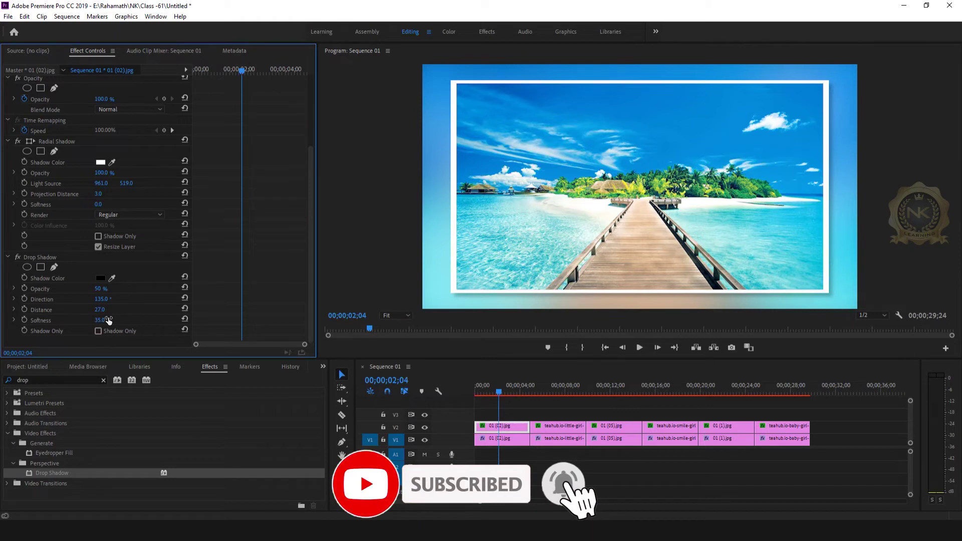
{"action": "key", "text": "Return"}
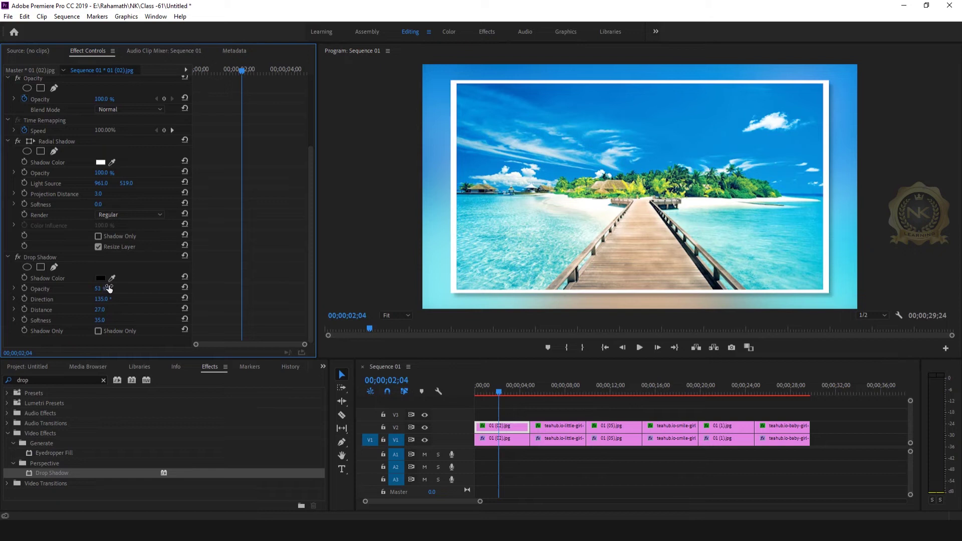
{"action": "mouse_move", "coordinate": [110, 288]}
{"action": "left_mouse_down"}
{"action": "mouse_move", "coordinate": [119, 287]}
{"action": "mouse_move", "coordinate": [109, 287]}
{"action": "left_mouse_up"}
- Copy the Drop Shadow from the first V2 clip to the other five V2 clips and check the shadows
{"action": "left_click_drag", "start_coordinate": [503, 392], "coordinate": [557, 392]}
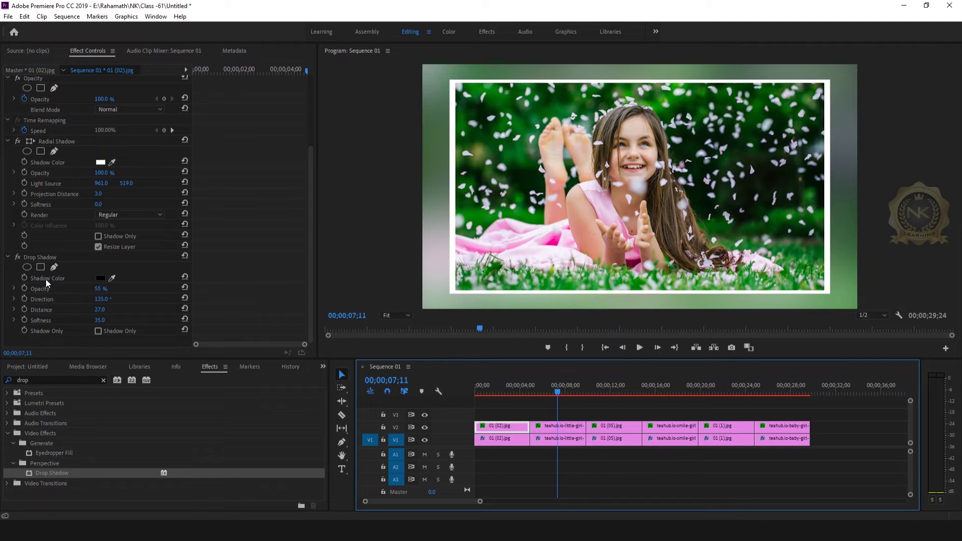
{"action": "left_click", "coordinate": [42, 257]}
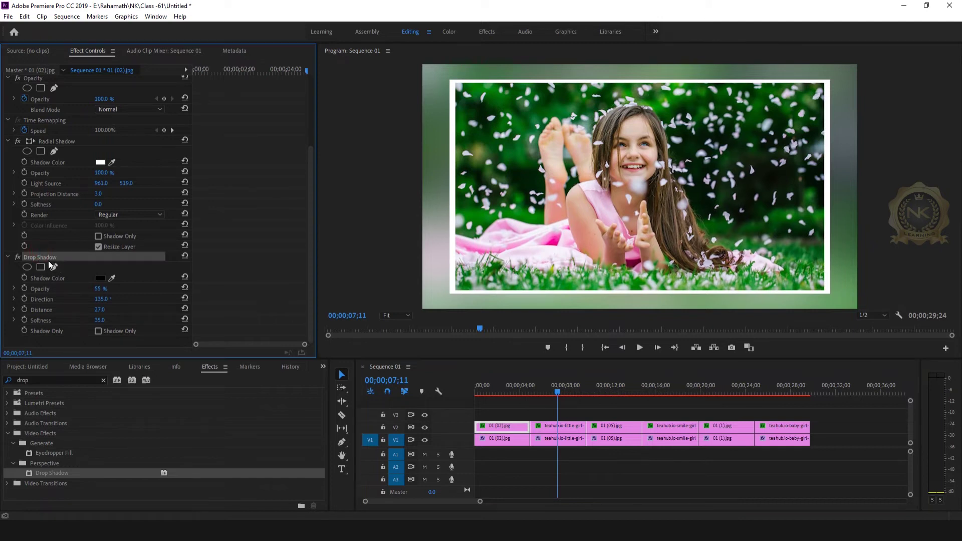
{"action": "key", "text": "ctrl+c"}
{"action": "left_click_drag", "start_coordinate": [829, 409], "coordinate": [541, 428]}
{"action": "key", "text": "ctrl+v"}
{"action": "key", "text": "ctrl+v"}
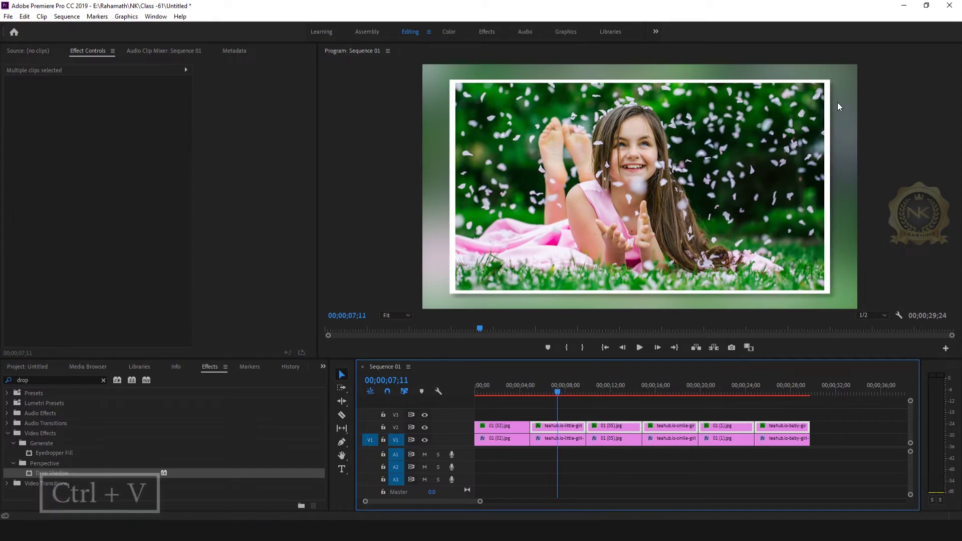
{"action": "left_click", "coordinate": [612, 393]}
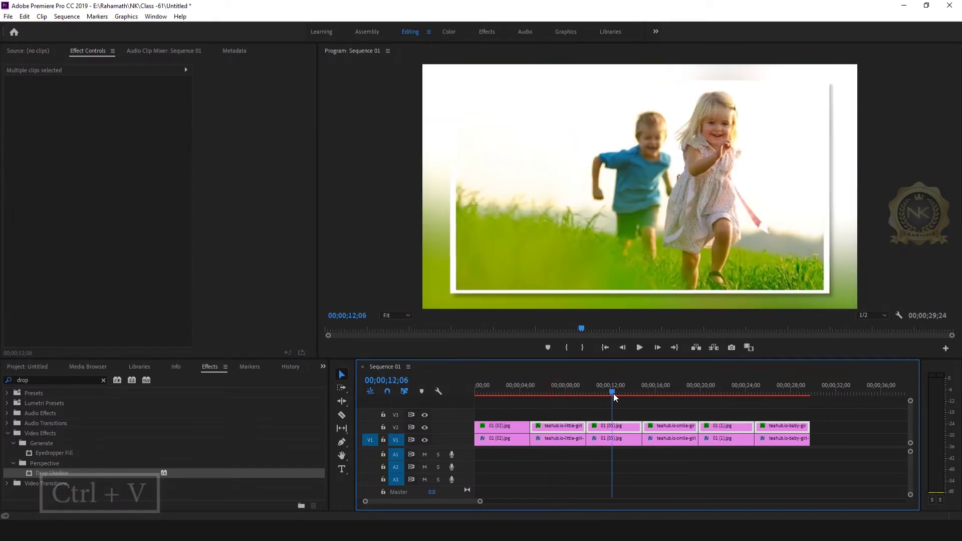
{"action": "left_click_drag", "start_coordinate": [613, 393], "coordinate": [504, 416]}
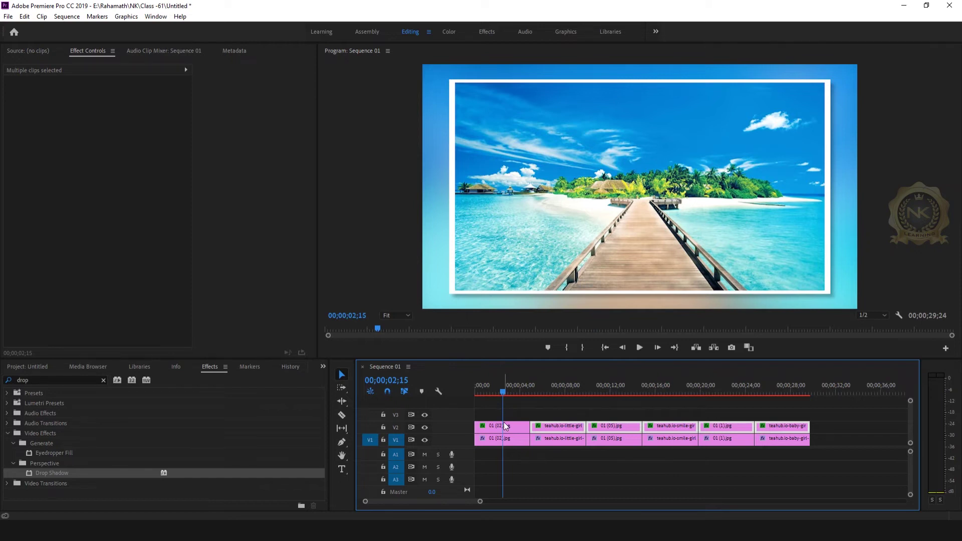
{"action": "left_click", "coordinate": [557, 468]}
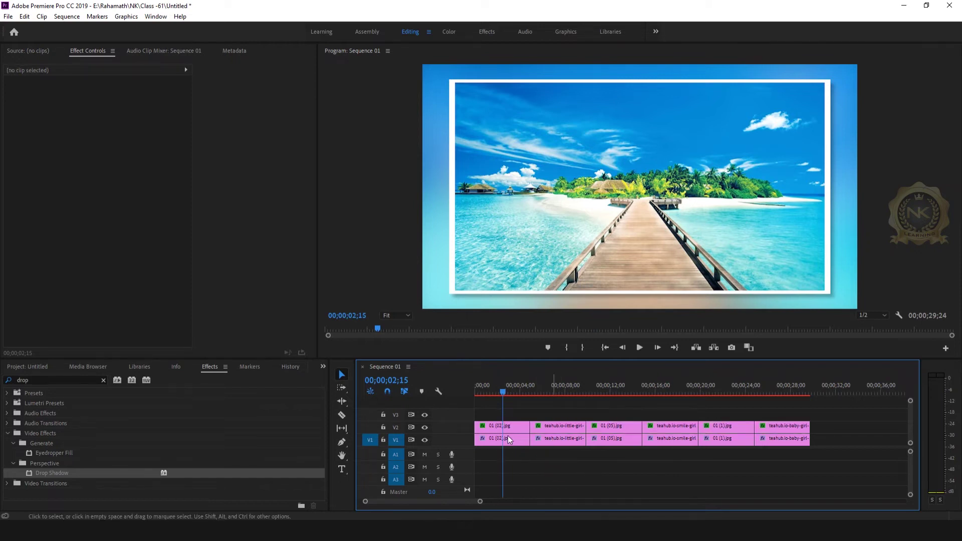
- Find the Slide transition by searching the effects for "slide" and apply it between the first two V1 clips
{"action": "left_click_drag", "start_coordinate": [502, 390], "coordinate": [524, 391]}
{"action": "key", "text": "space"}
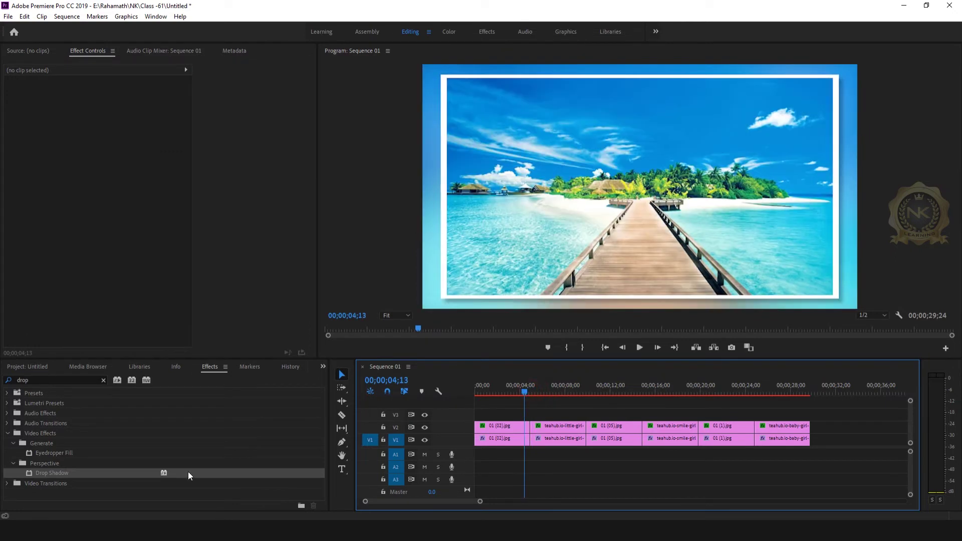
{"action": "left_click", "coordinate": [49, 381]}
{"action": "type", "text": "slide"}
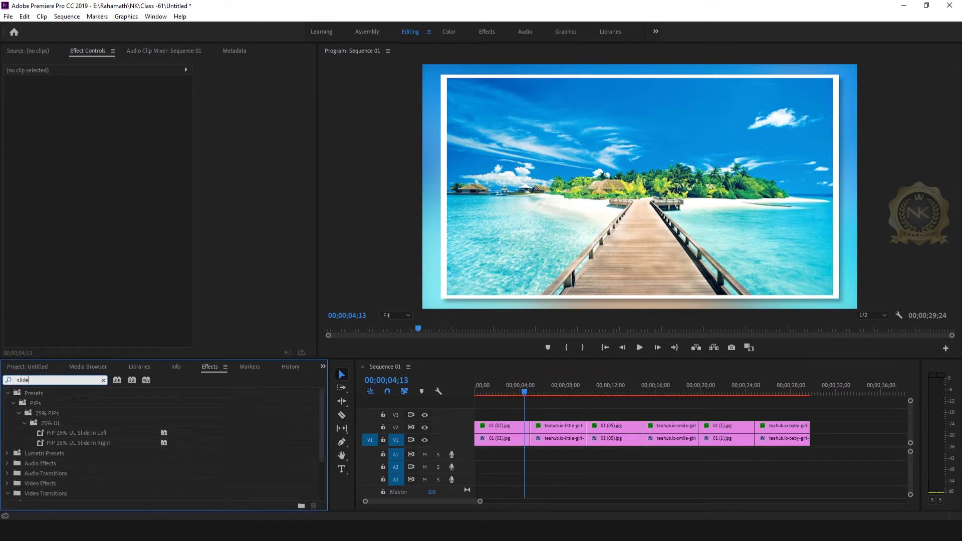
{"action": "scroll", "coordinate": [148, 449], "scroll_direction": "down", "scroll_amount": 3}
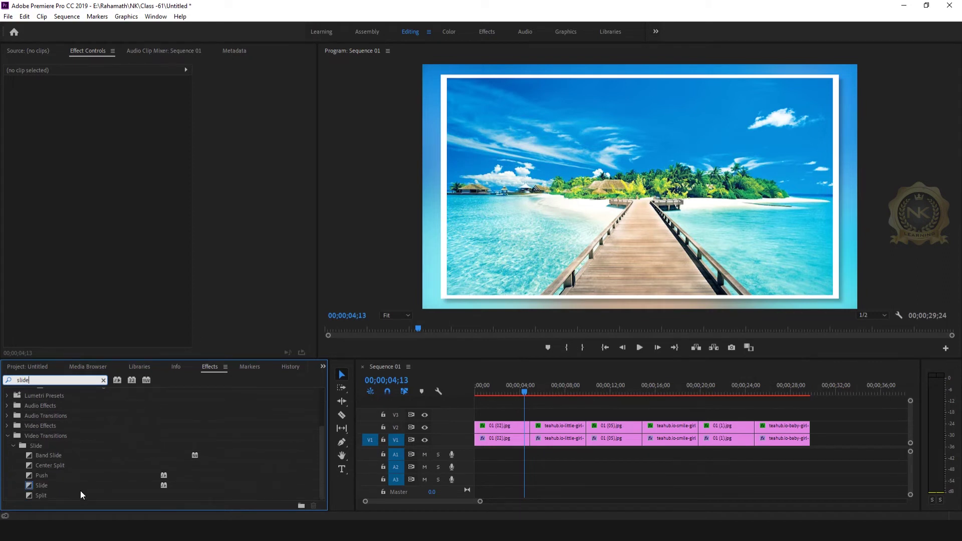
{"action": "left_click", "coordinate": [56, 485]}
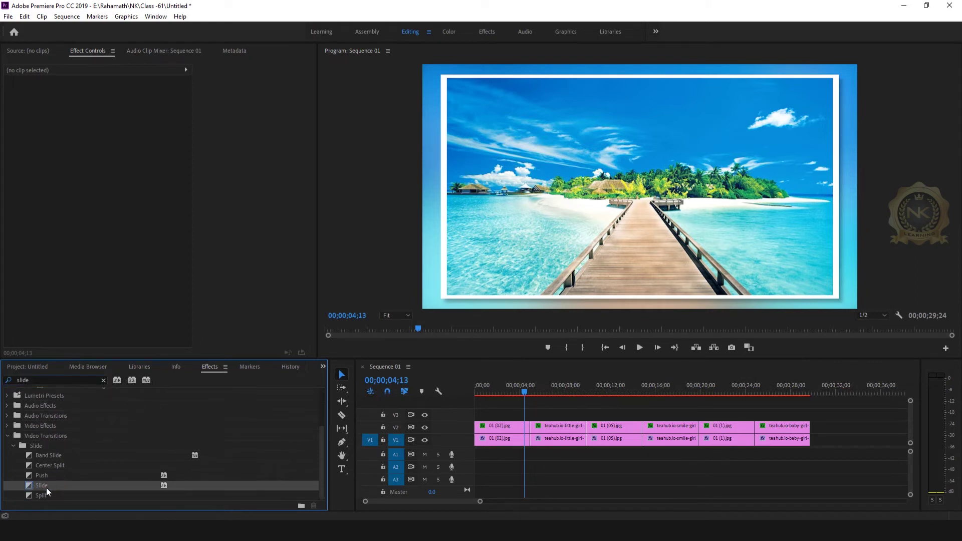
{"action": "left_click_drag", "start_coordinate": [38, 484], "coordinate": [414, 459]}
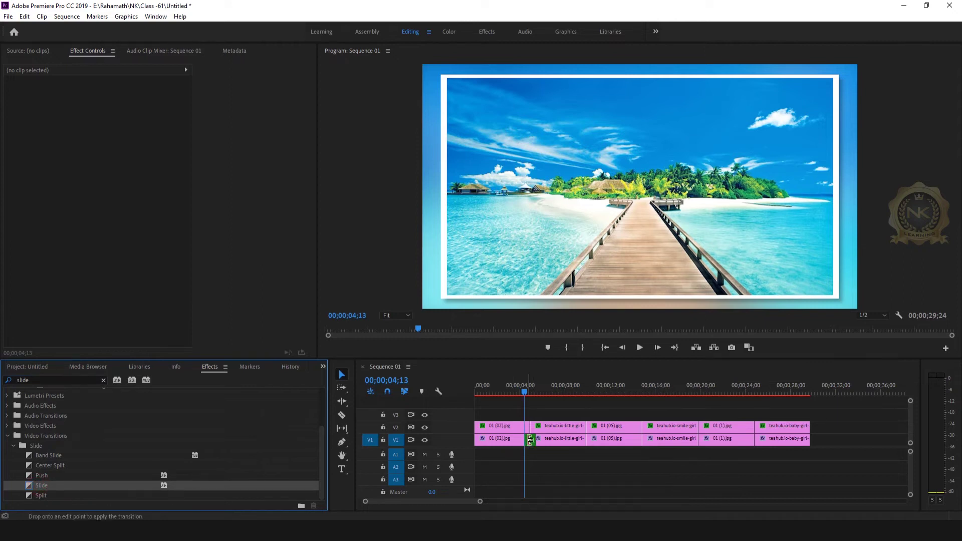
{"action": "left_click_drag", "start_coordinate": [524, 391], "coordinate": [524, 396]}
- Apply the Slide transition between the first two V2 clips and preview the combined slide on both tracks
{"action": "left_click_drag", "start_coordinate": [56, 488], "coordinate": [449, 461]}
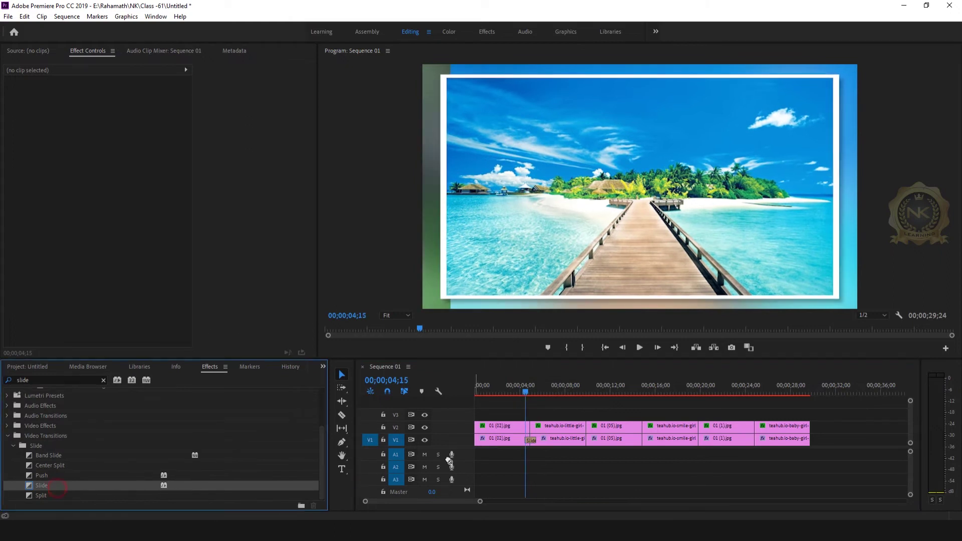
{"action": "left_click_drag", "start_coordinate": [535, 431], "coordinate": [532, 428]}
{"action": "left_click_drag", "start_coordinate": [520, 390], "coordinate": [531, 386]}
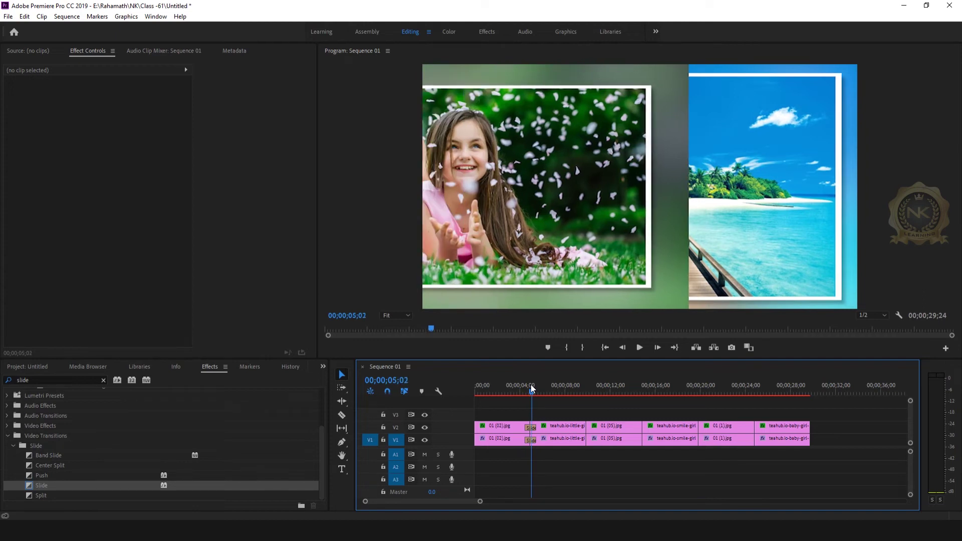
{"action": "left_click", "coordinate": [528, 427]}
{"action": "left_click_drag", "start_coordinate": [535, 392], "coordinate": [539, 391]}
{"action": "left_click_drag", "start_coordinate": [480, 501], "coordinate": [438, 501]}
{"action": "left_click_drag", "start_coordinate": [615, 392], "coordinate": [614, 390]}
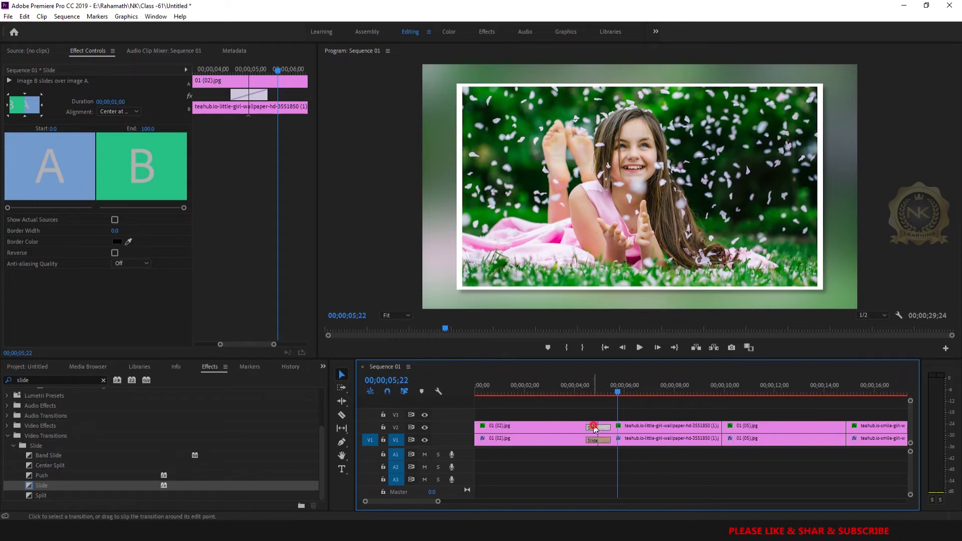
{"action": "left_click_drag", "start_coordinate": [624, 386], "coordinate": [597, 390]}
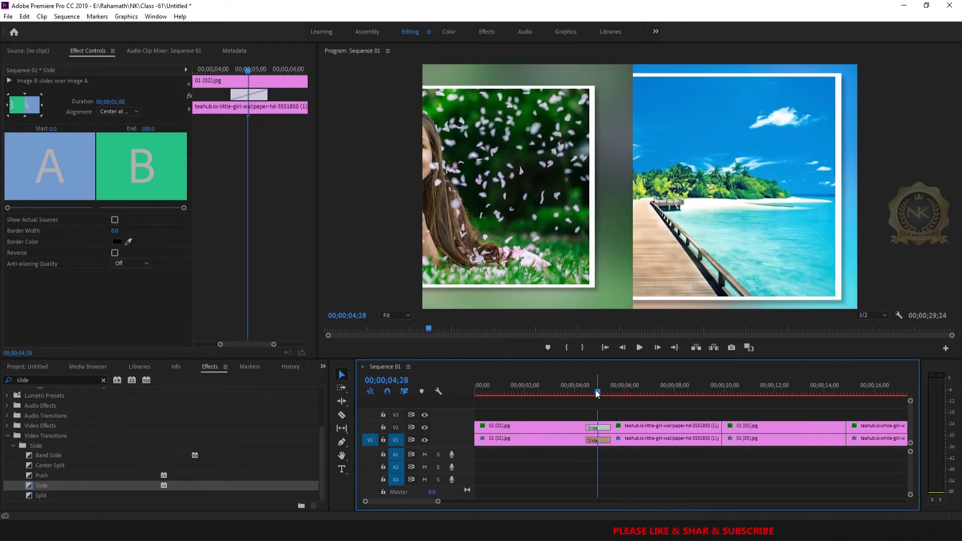
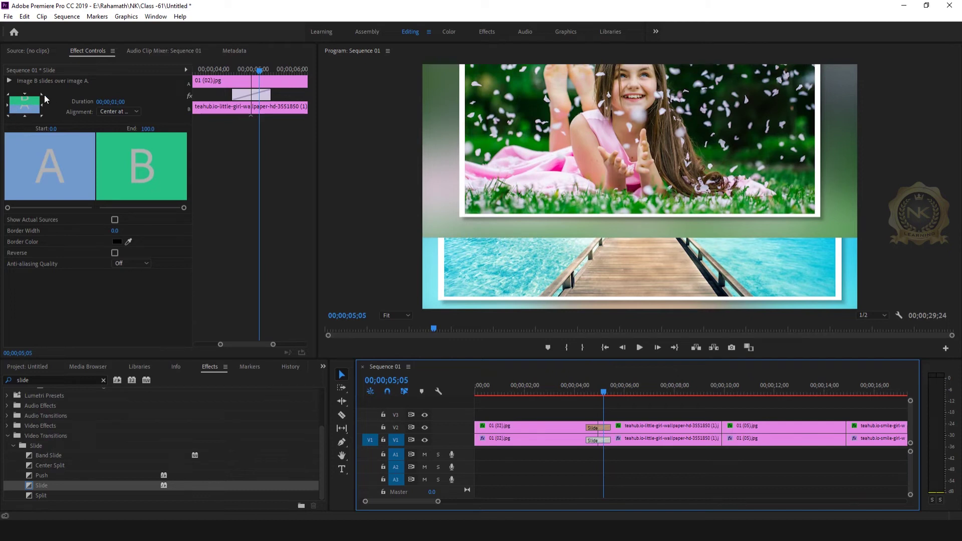
- Try a diagonal slide from the upper-right corner on the first V1 and V2 transitions, and restore both to North to South
{"action": "left_click_drag", "start_coordinate": [603, 392], "coordinate": [589, 392]}
{"action": "left_click", "coordinate": [596, 440]}
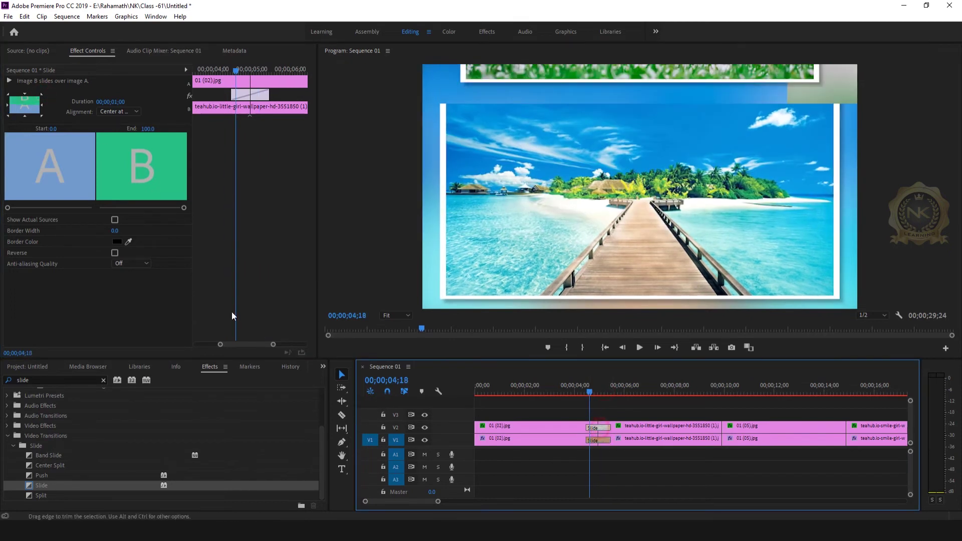
{"action": "left_click", "coordinate": [41, 94]}
{"action": "mouse_move", "coordinate": [588, 391]}
{"action": "left_mouse_down"}
{"action": "mouse_move", "coordinate": [611, 391]}
{"action": "mouse_move", "coordinate": [586, 391]}
{"action": "mouse_move", "coordinate": [609, 391]}
{"action": "mouse_move", "coordinate": [591, 392]}
{"action": "mouse_move", "coordinate": [601, 392]}
{"action": "left_mouse_up"}
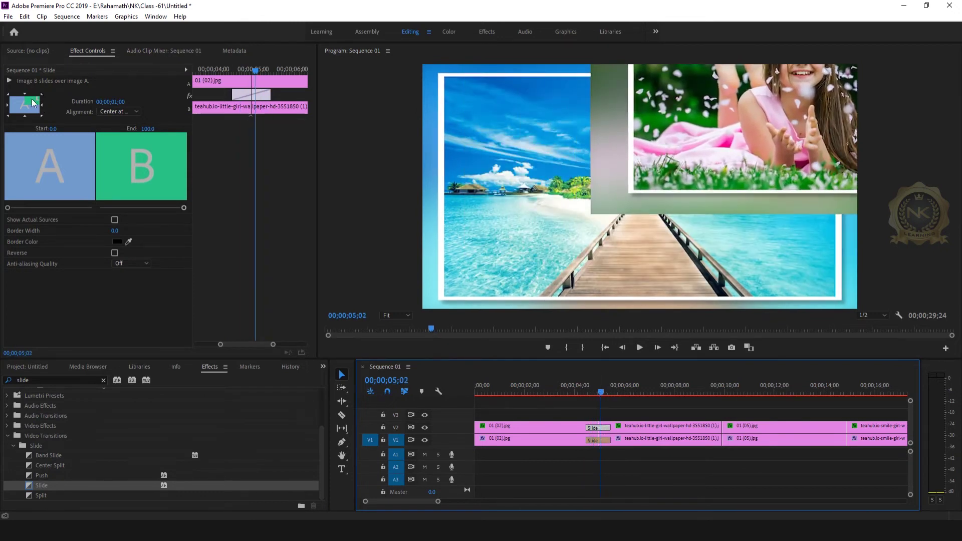
{"action": "left_click", "coordinate": [25, 94]}
{"action": "left_click", "coordinate": [592, 428]}
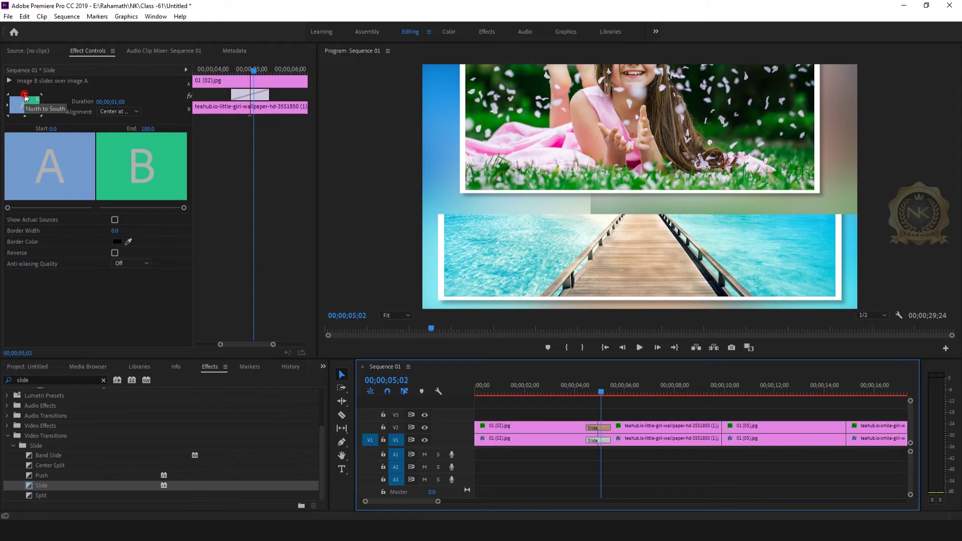
{"action": "mouse_move", "coordinate": [603, 393]}
{"action": "left_mouse_down"}
{"action": "mouse_move", "coordinate": [578, 387]}
{"action": "mouse_move", "coordinate": [602, 386]}
{"action": "left_mouse_up"}
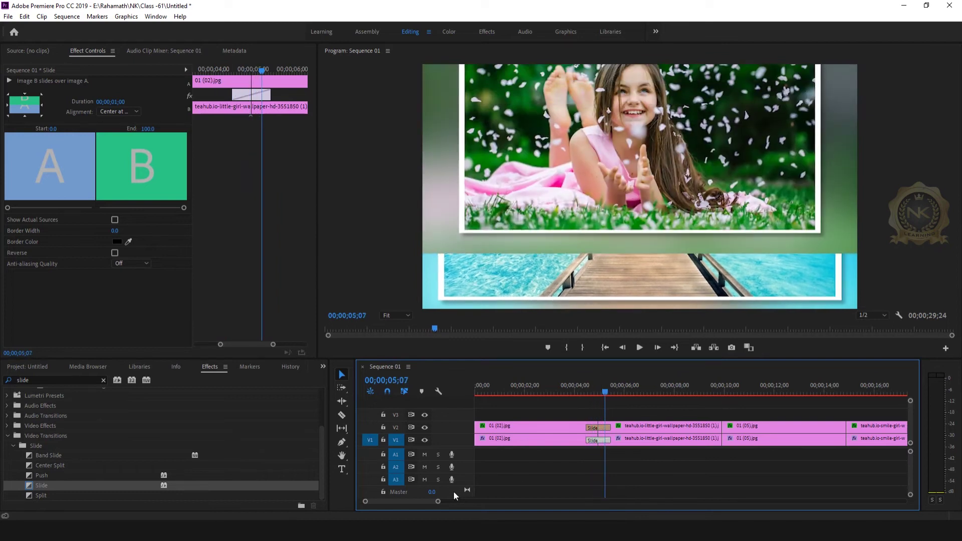
- Set Slide as the default transition and apply it to the remaining five clips on both V1 and V2
{"action": "left_click_drag", "start_coordinate": [452, 505], "coordinate": [488, 502]}
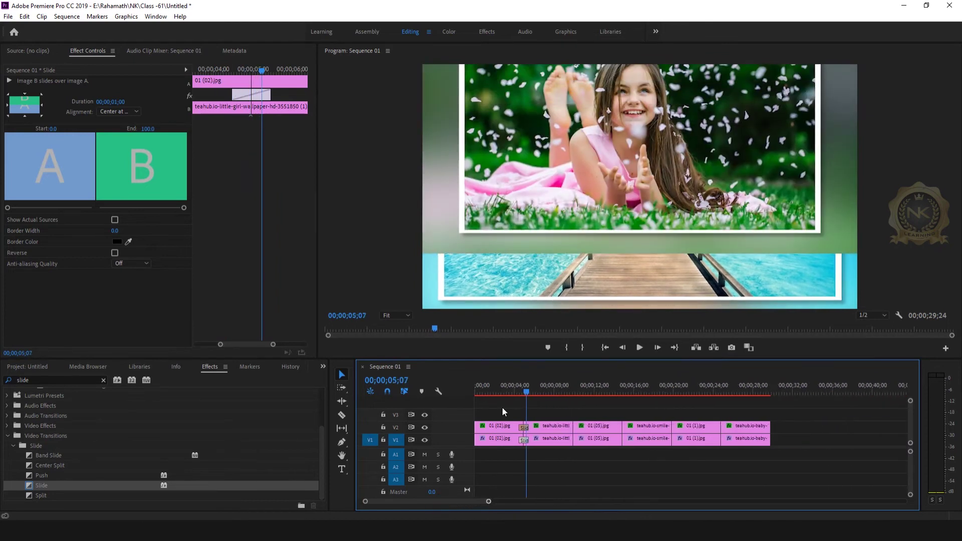
{"action": "left_click", "coordinate": [523, 385]}
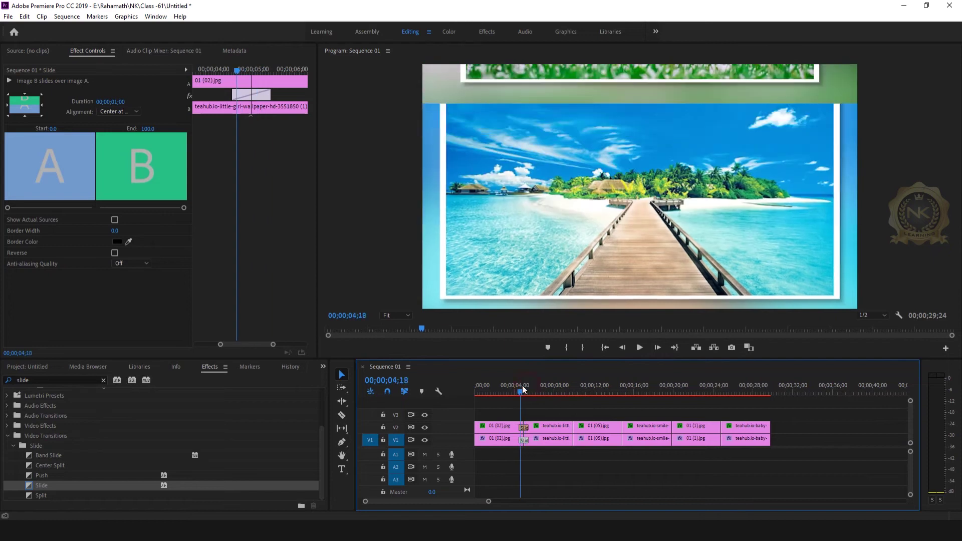
{"action": "right_click", "coordinate": [49, 485]}
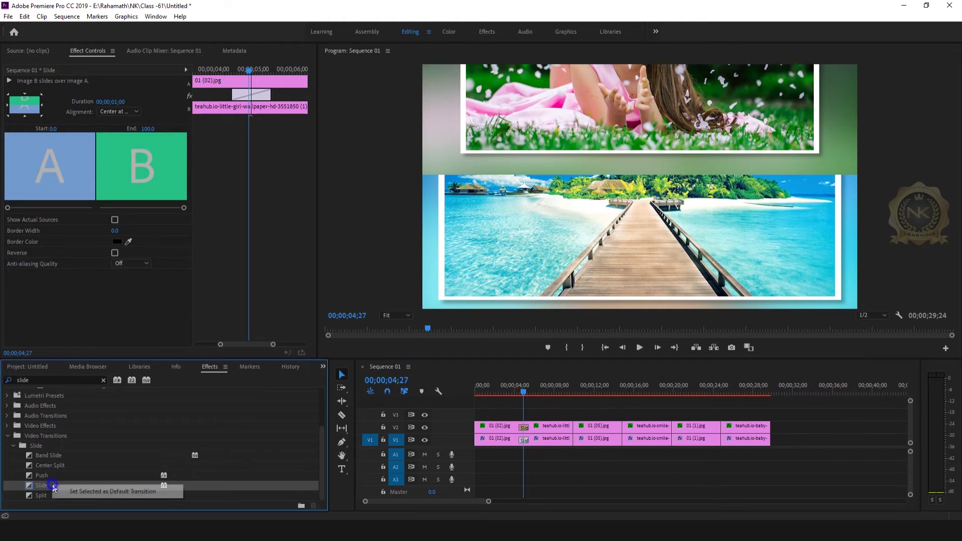
{"action": "left_click", "coordinate": [113, 492]}
{"action": "left_click_drag", "start_coordinate": [811, 414], "coordinate": [554, 462]}
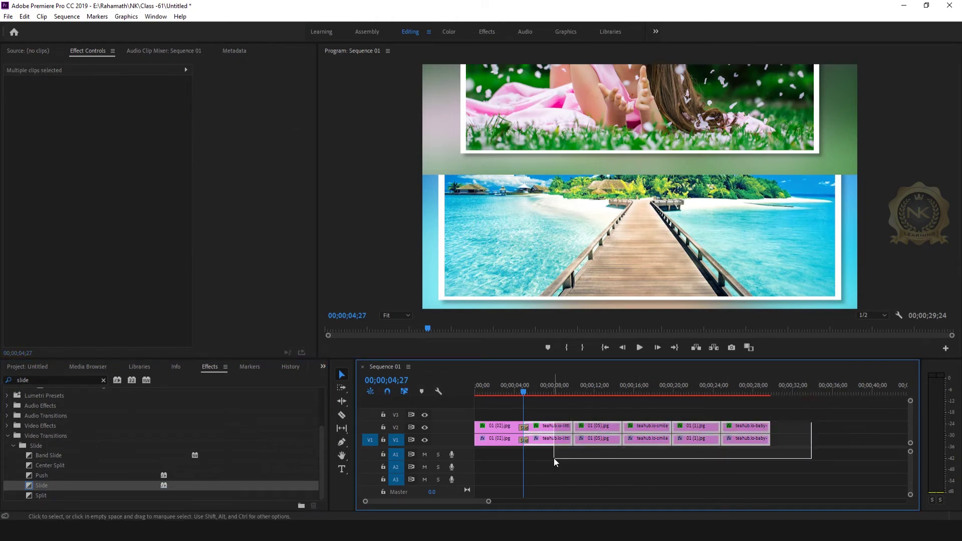
{"action": "key", "text": "ctrl+d"}
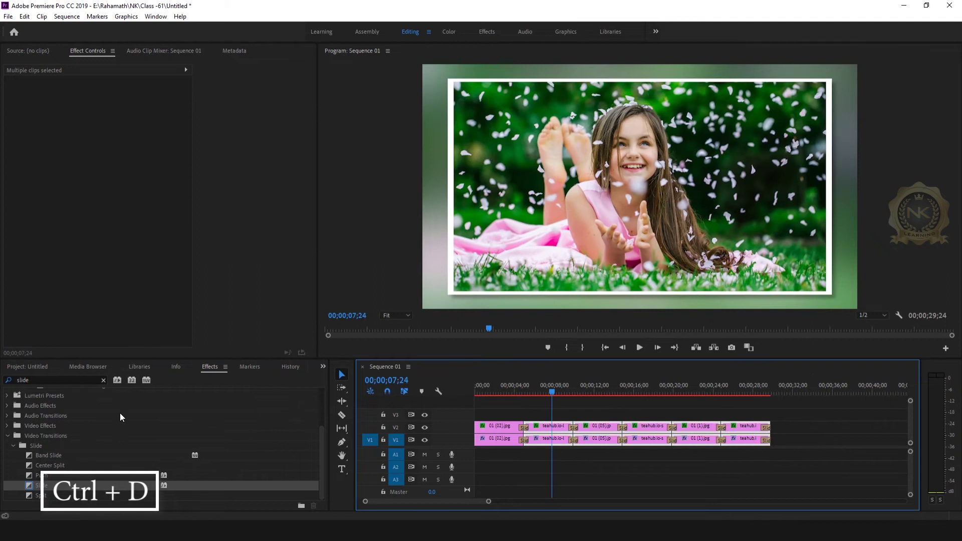
- Make the third Slide transition, after 01 (05).jpg, move from bottom to top on both V2 and V1
{"action": "left_click_drag", "start_coordinate": [556, 392], "coordinate": [624, 395]}
{"action": "left_click", "coordinate": [621, 428]}
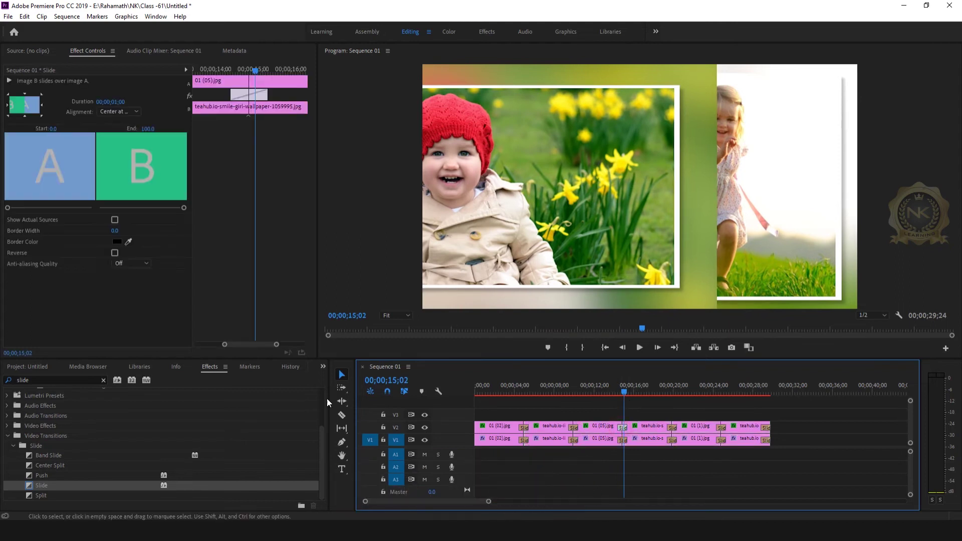
{"action": "left_click", "coordinate": [25, 116]}
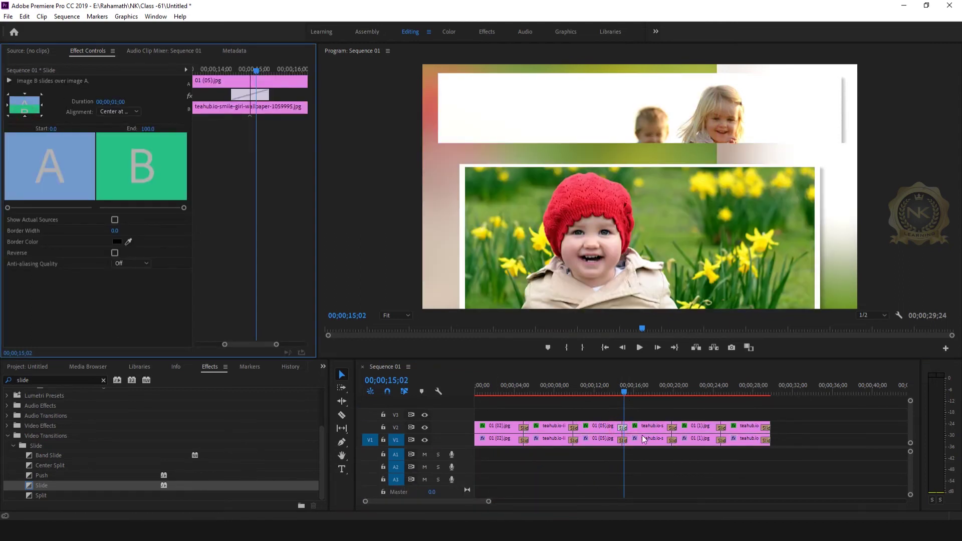
{"action": "left_click", "coordinate": [621, 439]}
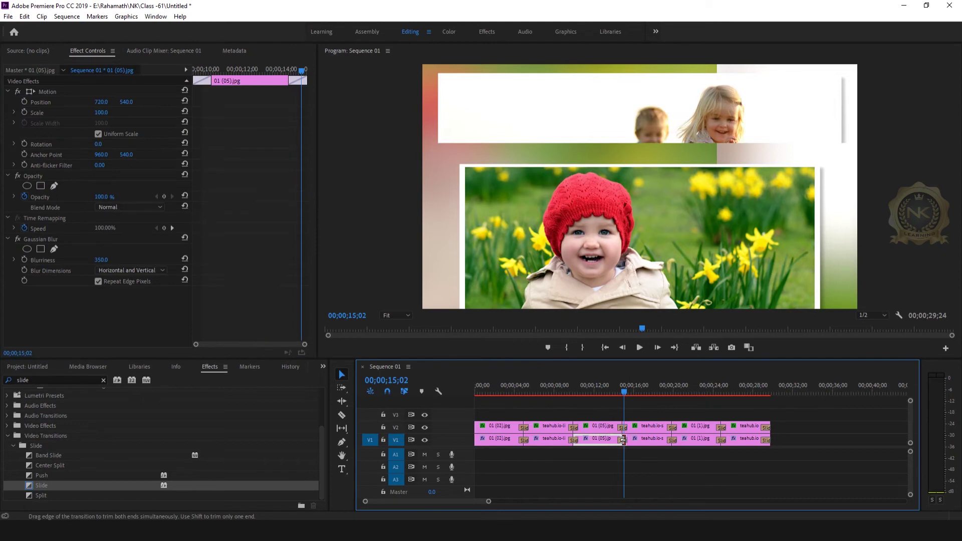
{"action": "left_click", "coordinate": [622, 440]}
{"action": "left_click", "coordinate": [24, 115]}
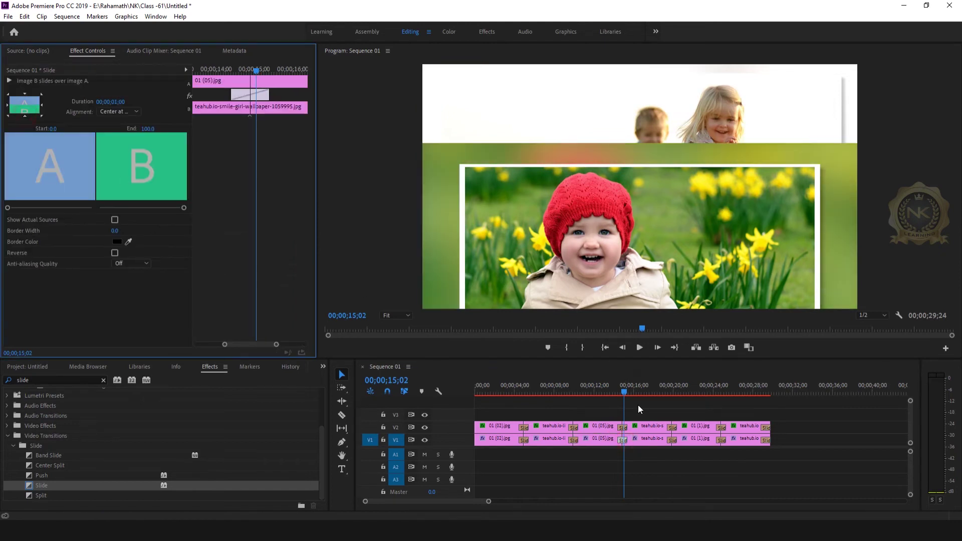
{"action": "left_click", "coordinate": [607, 391]}
- Make the fourth Slide transition, before 01 (1).jpg, move from right to left on both V2 and V1, and play it back
{"action": "left_click_drag", "start_coordinate": [607, 392], "coordinate": [669, 396]}
{"action": "left_click", "coordinate": [44, 105]}
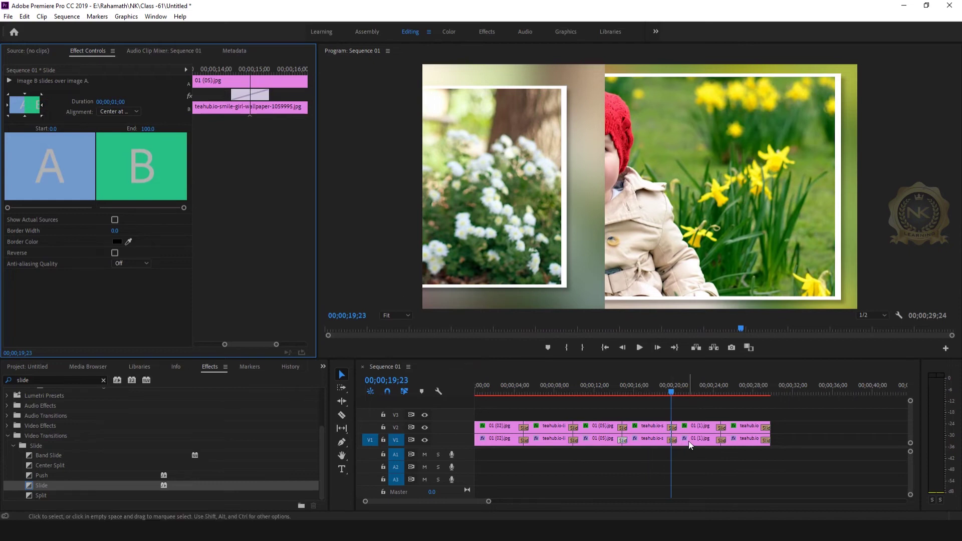
{"action": "mouse_move", "coordinate": [672, 391]}
{"action": "left_mouse_down"}
{"action": "mouse_move", "coordinate": [622, 395]}
{"action": "mouse_move", "coordinate": [678, 393]}
{"action": "left_mouse_up"}
{"action": "left_click", "coordinate": [673, 426]}
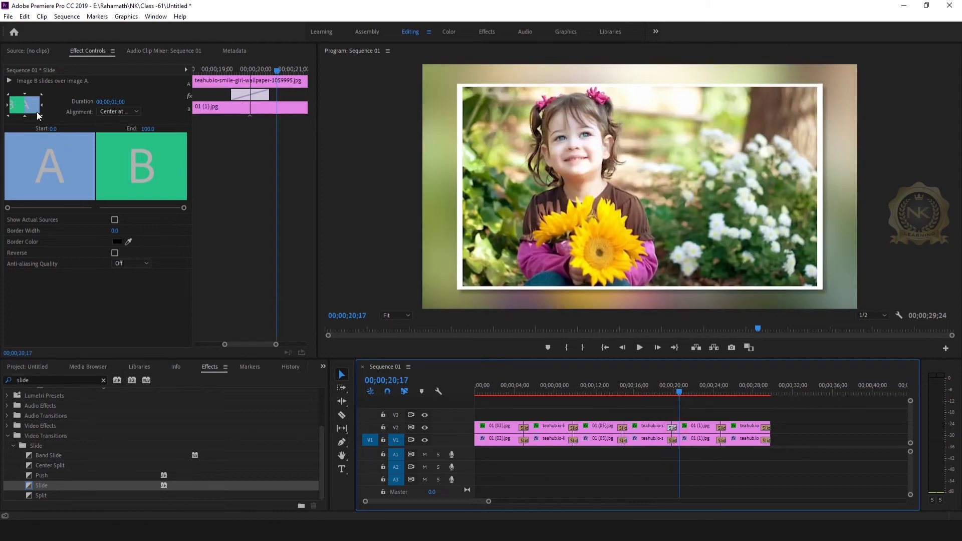
{"action": "left_click", "coordinate": [672, 439]}
{"action": "left_click", "coordinate": [38, 111]}
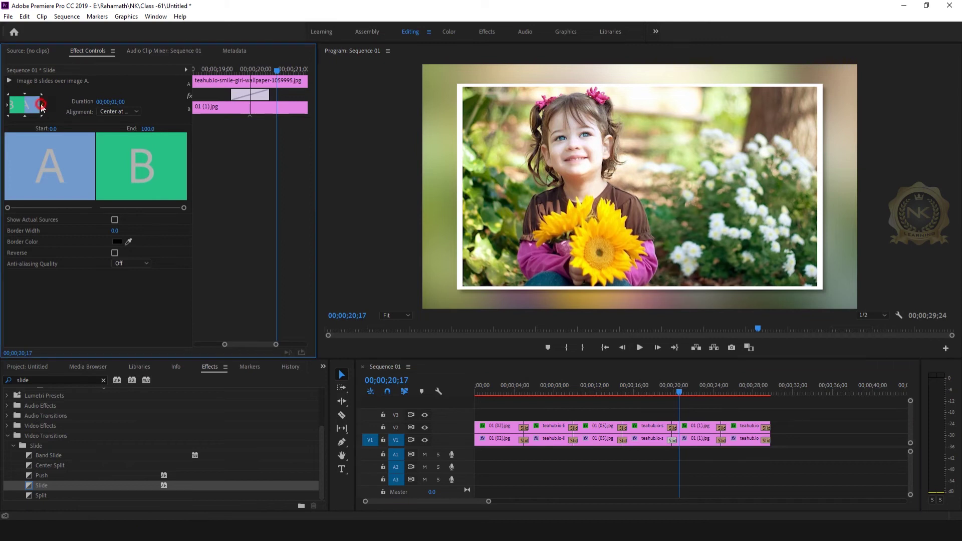
{"action": "left_click", "coordinate": [666, 391]}
{"action": "key", "text": "space"}
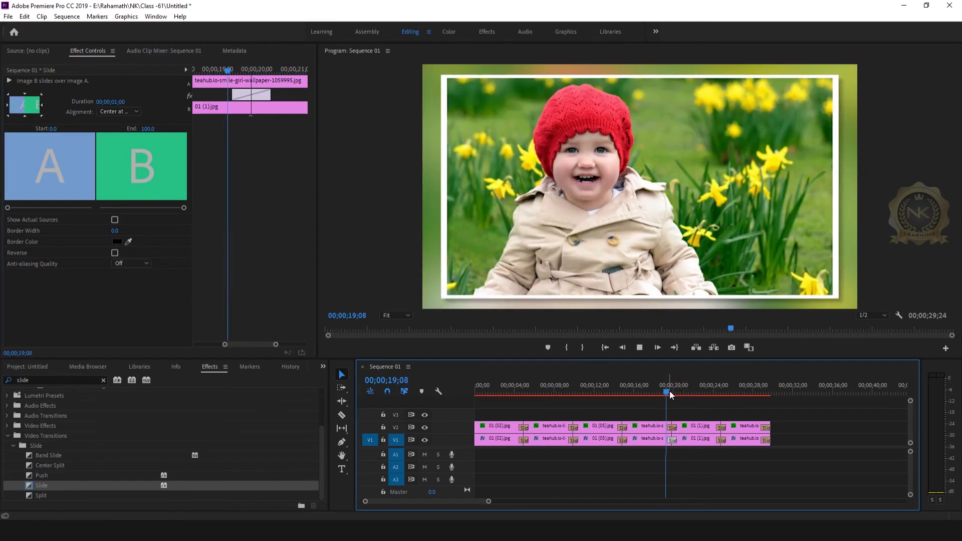
- Make the fifth Slide transition, after 01 (1).jpg, move from top to bottom on both V2 and V1
{"action": "left_click_drag", "start_coordinate": [680, 387], "coordinate": [722, 392]}
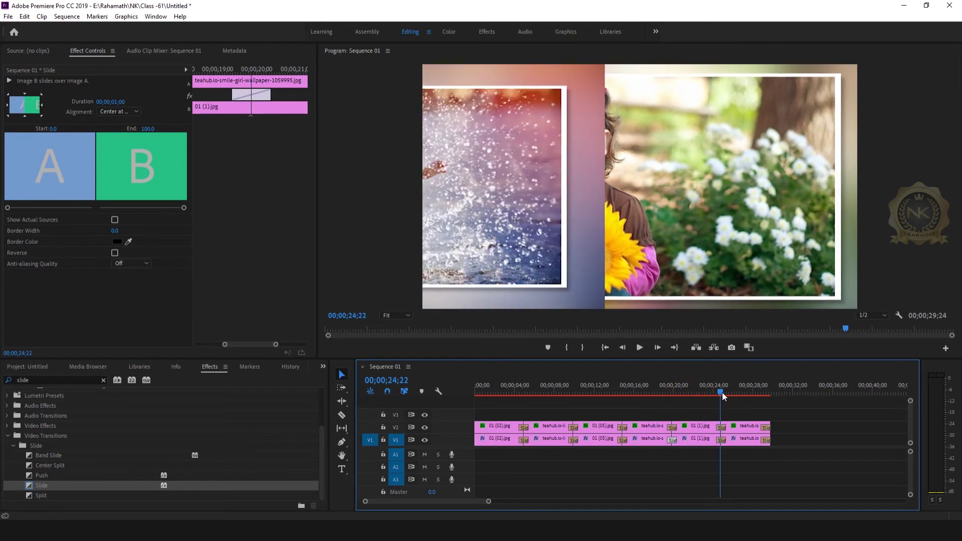
{"action": "left_click", "coordinate": [721, 427]}
{"action": "left_click", "coordinate": [23, 93]}
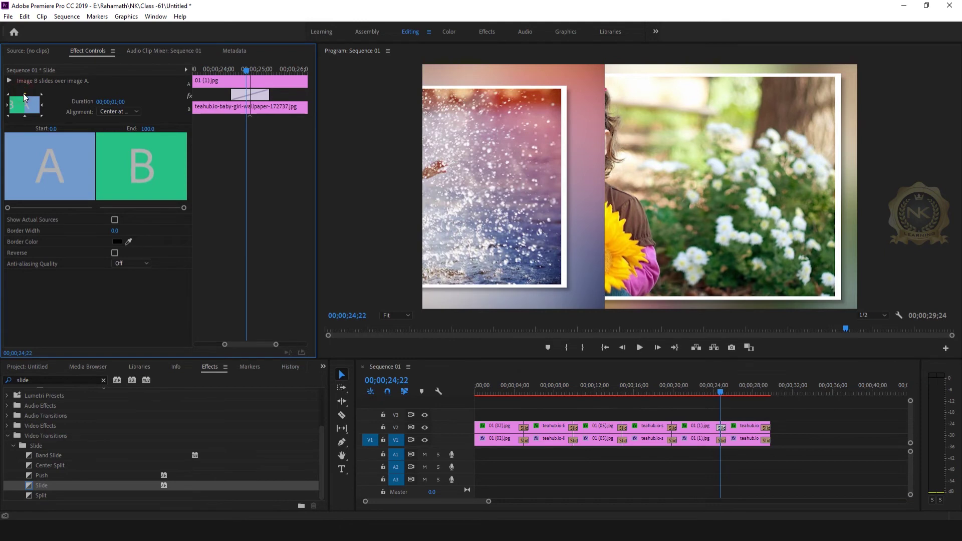
{"action": "left_click", "coordinate": [721, 439]}
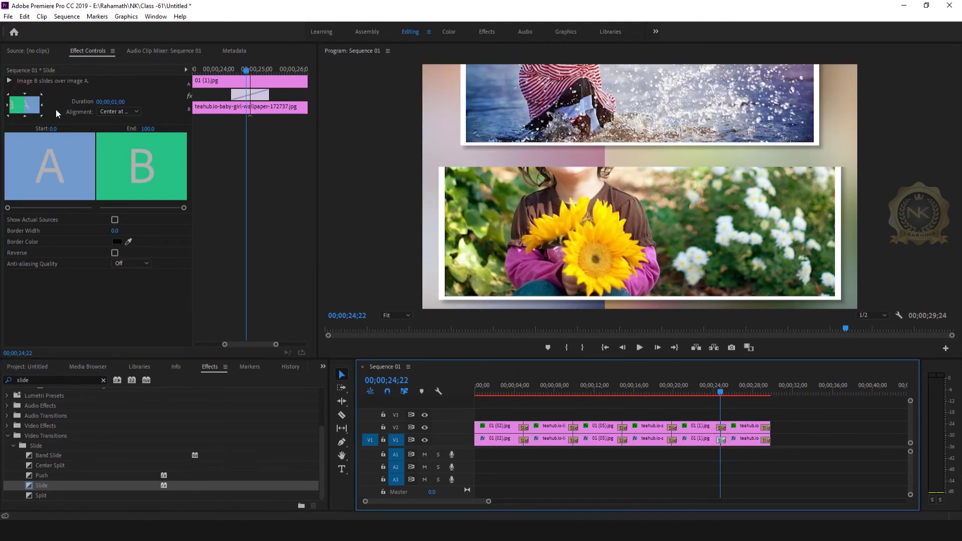
{"action": "left_click", "coordinate": [24, 93]}
- Delete the Slide transitions at the end of the last clips on both V2 and V1
{"action": "left_click_drag", "start_coordinate": [721, 394], "coordinate": [752, 393]}
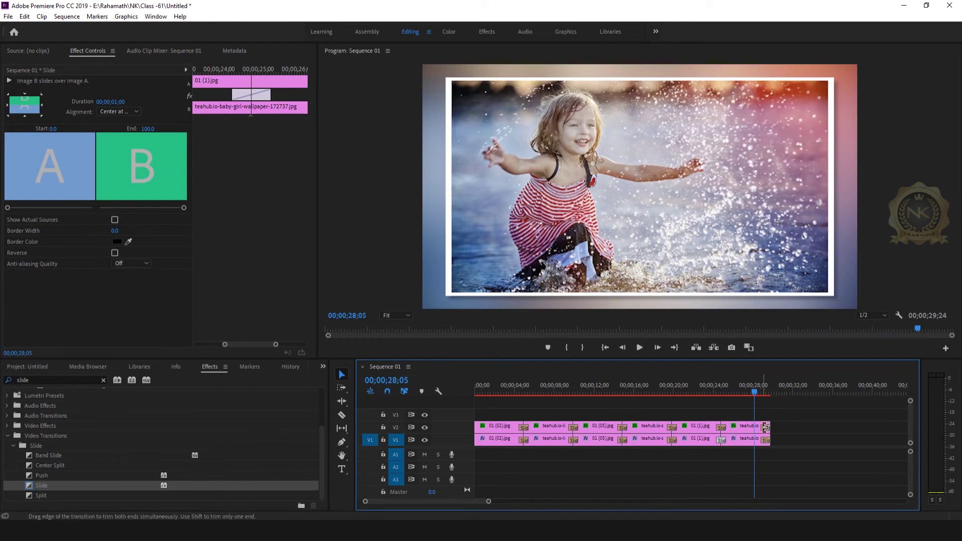
{"action": "left_click", "coordinate": [804, 430]}
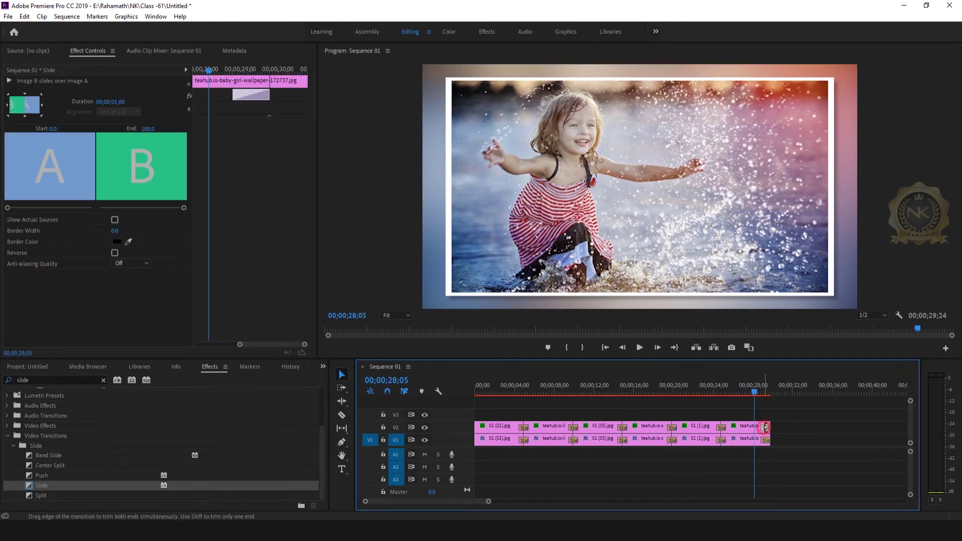
{"action": "key", "text": "ctrl+z"}
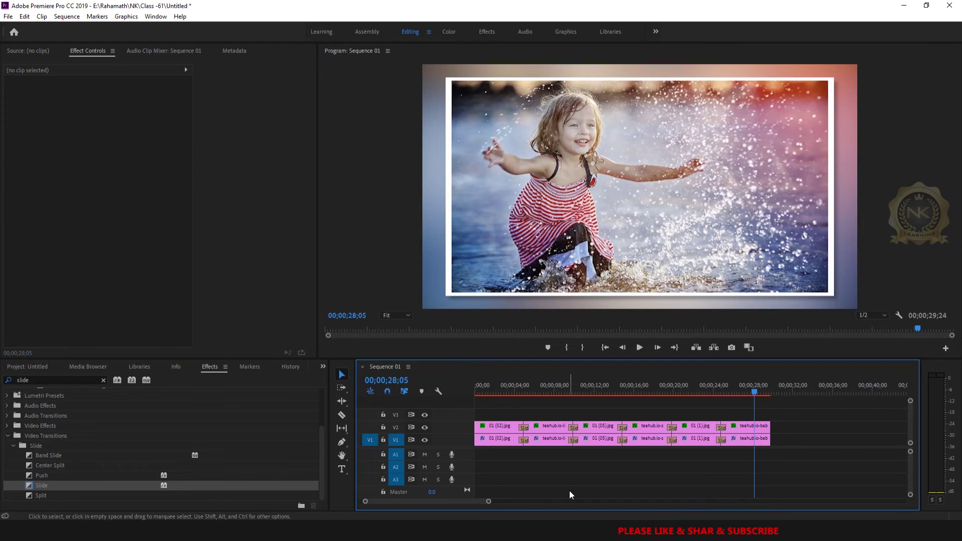
- Play the slideshow back from the start to check the Slide transitions
{"action": "left_click_drag", "start_coordinate": [485, 500], "coordinate": [551, 501]}
{"action": "left_click_drag", "start_coordinate": [607, 393], "coordinate": [463, 398]}
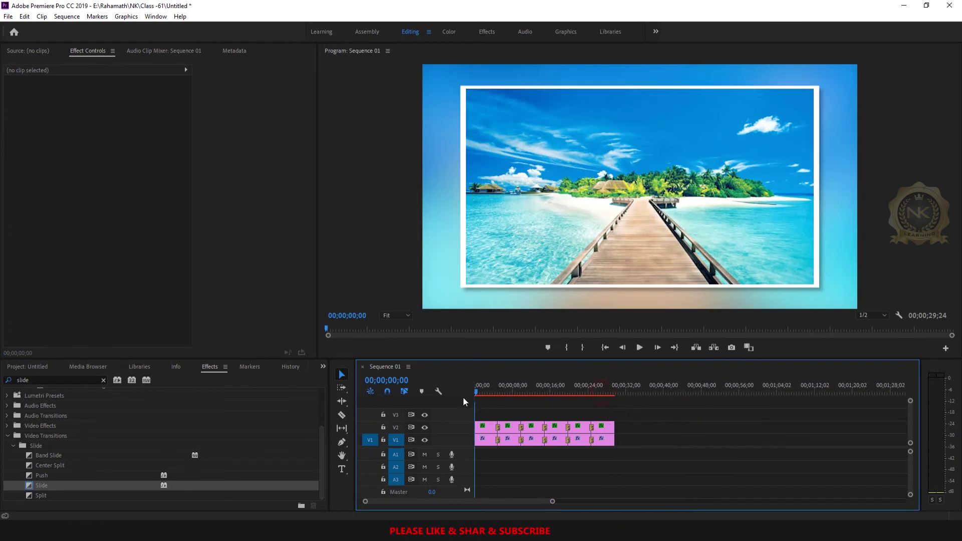
{"action": "left_click", "coordinate": [639, 347]}
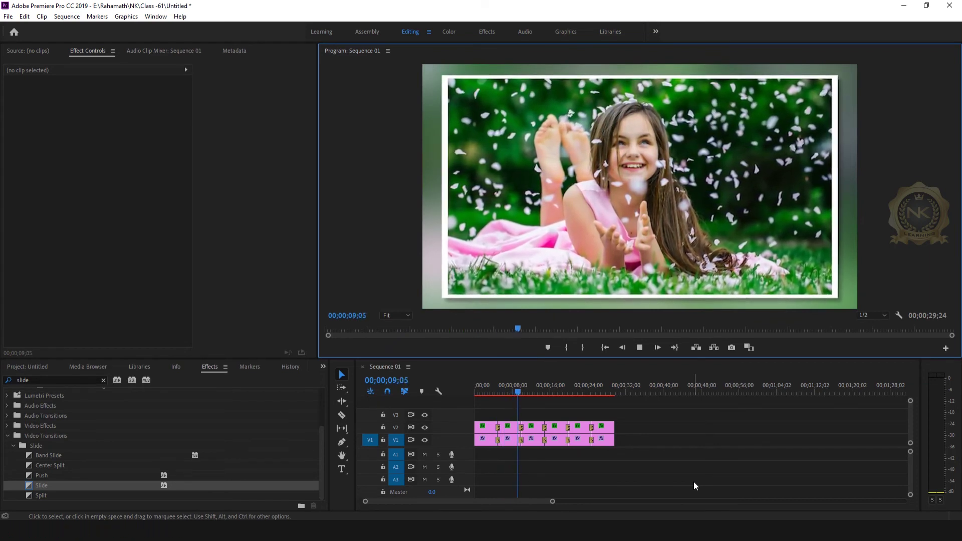
{"action": "key", "text": "space"}
- Find the Basic 3D video effect and apply it to the 01 (02).jpg clip on V2
{"action": "left_click_drag", "start_coordinate": [554, 500], "coordinate": [468, 501]}
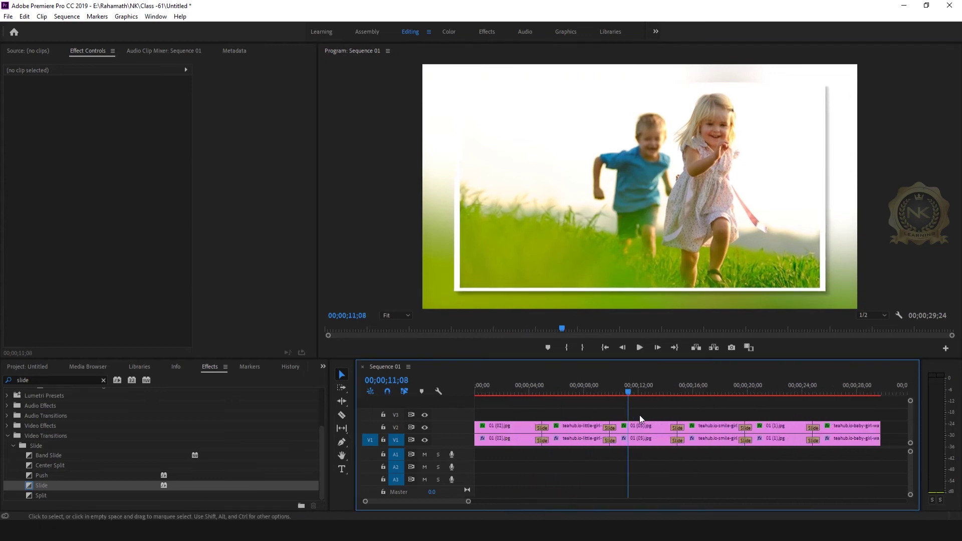
{"action": "left_click_drag", "start_coordinate": [627, 389], "coordinate": [496, 399]}
{"action": "key", "text": "Home"}
{"action": "left_click", "coordinate": [515, 425]}
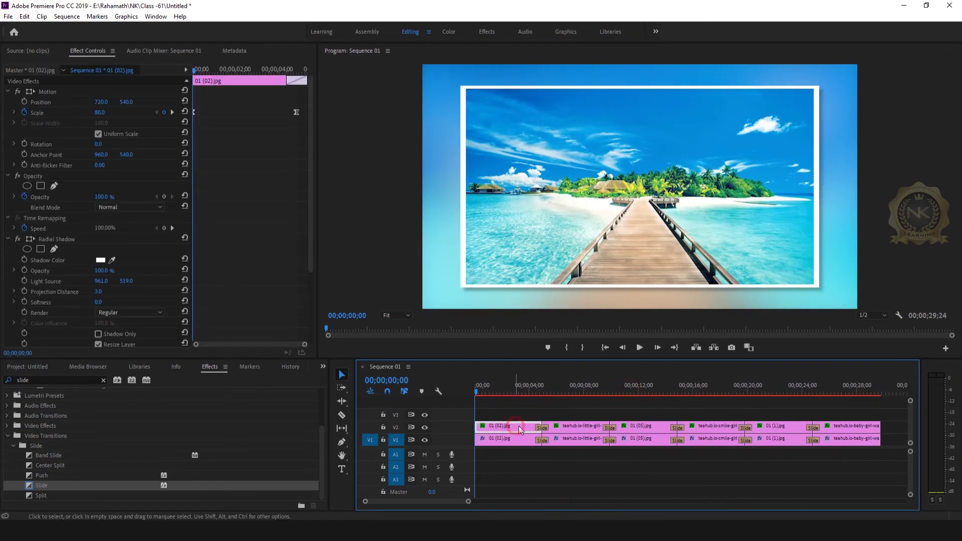
{"action": "left_click", "coordinate": [58, 379]}
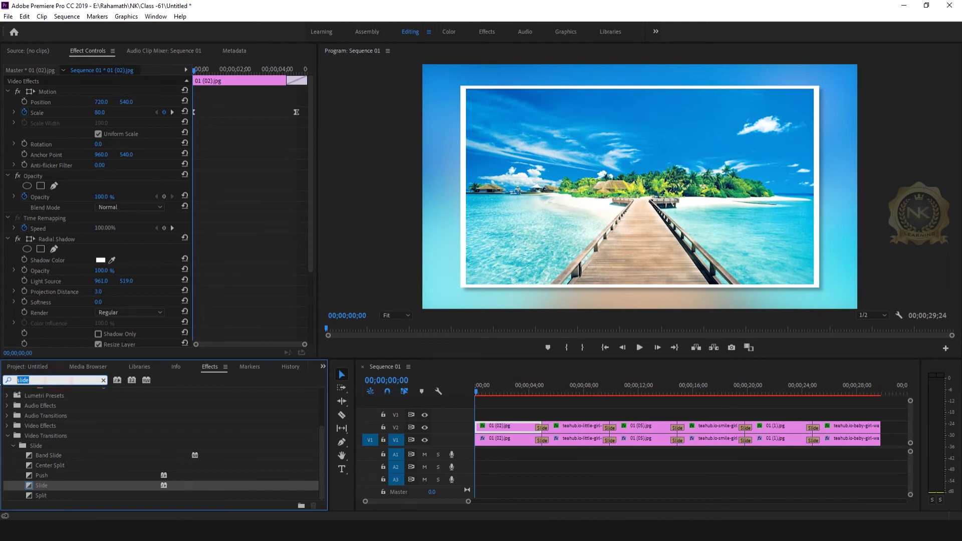
{"action": "key", "text": "BackSpace"}
{"action": "type", "text": "basic"}
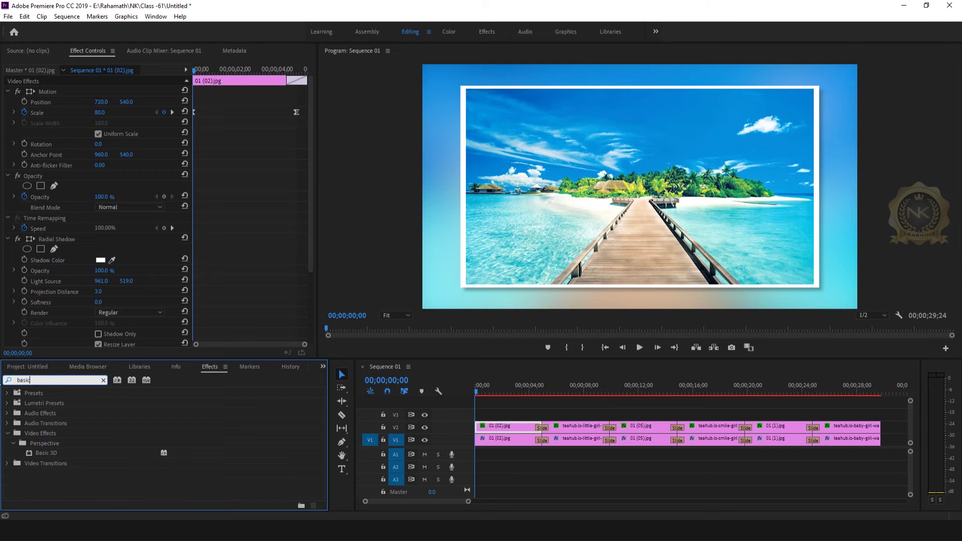
{"action": "left_click", "coordinate": [59, 451]}
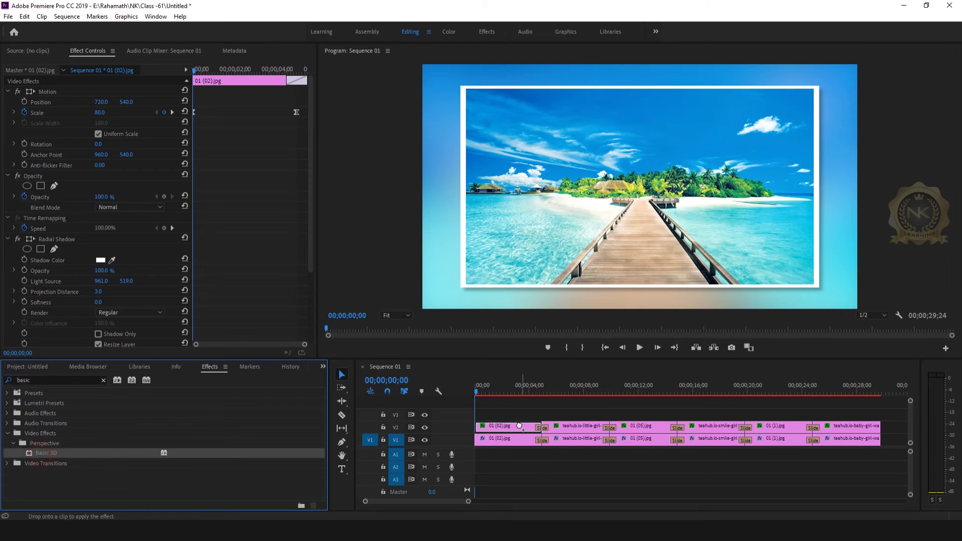
{"action": "left_click_drag", "start_coordinate": [520, 428], "coordinate": [521, 428]}
- At 00;00;00;28, keyframe Basic 3D on the first V2 clip with Swivel 3 and Tilt -3
{"action": "left_click_drag", "start_coordinate": [309, 190], "coordinate": [307, 297]}
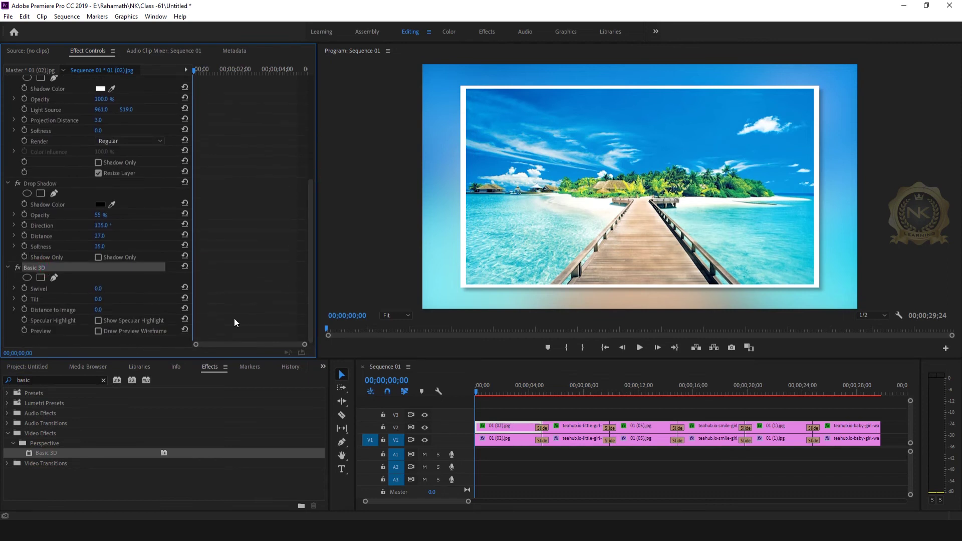
{"action": "left_click_drag", "start_coordinate": [471, 386], "coordinate": [516, 388]}
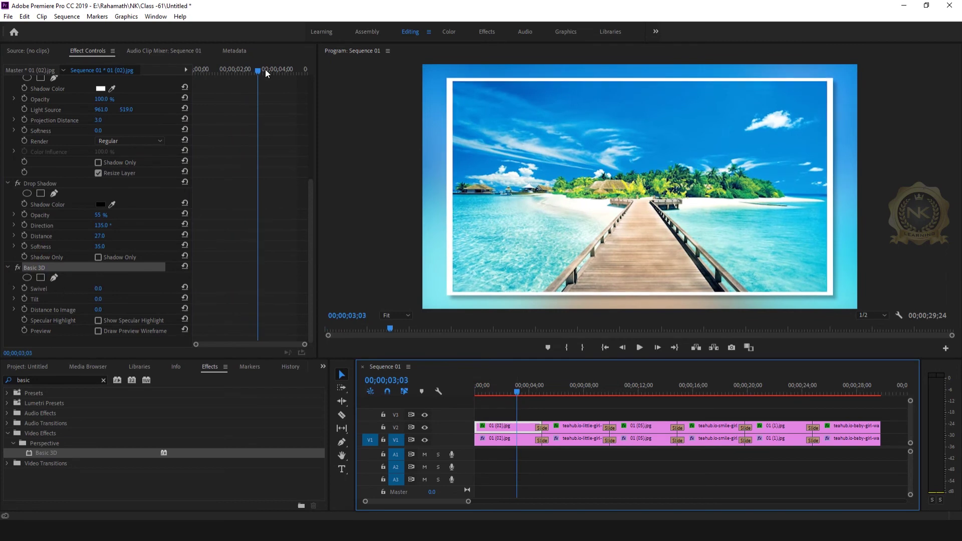
{"action": "left_click_drag", "start_coordinate": [257, 70], "coordinate": [211, 75]}
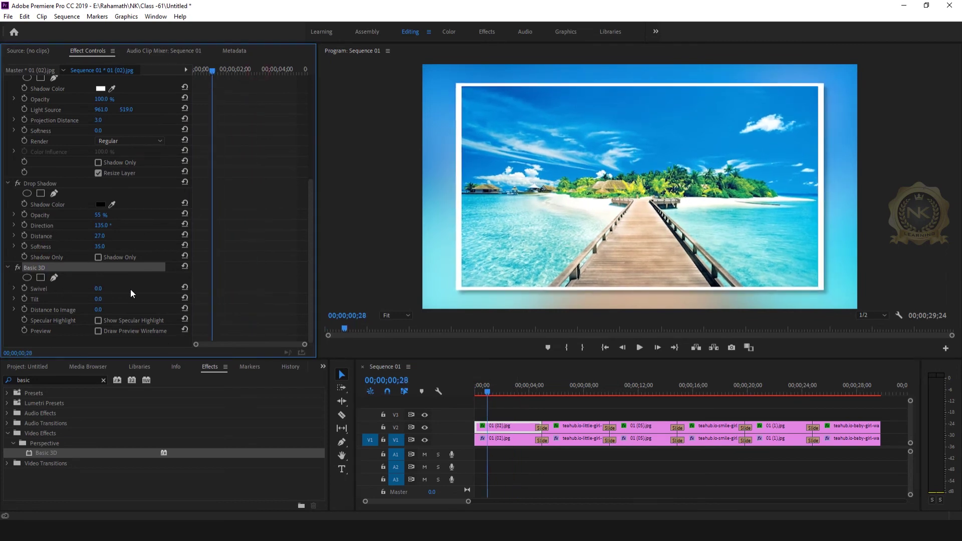
{"action": "left_click", "coordinate": [24, 289]}
{"action": "left_click", "coordinate": [24, 298]}
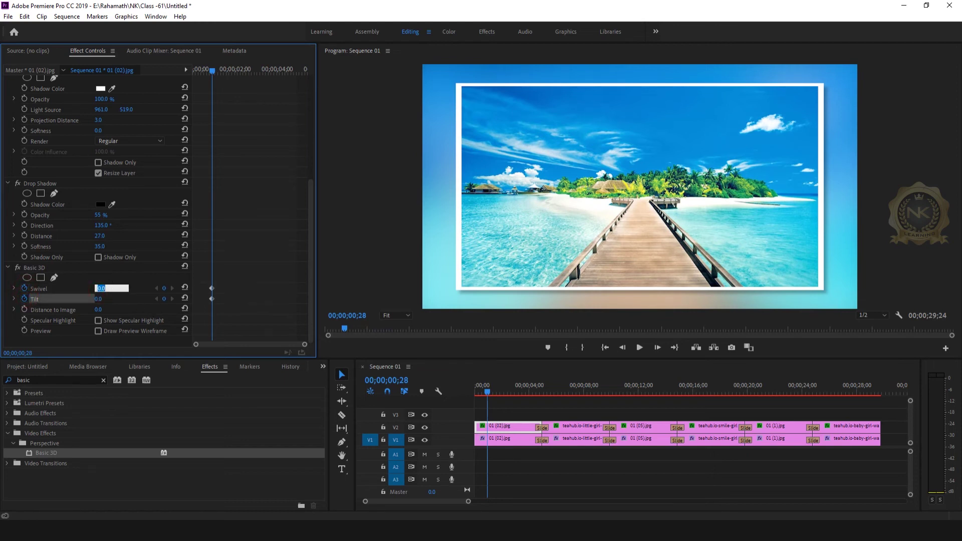
{"action": "left_click", "coordinate": [96, 299]}
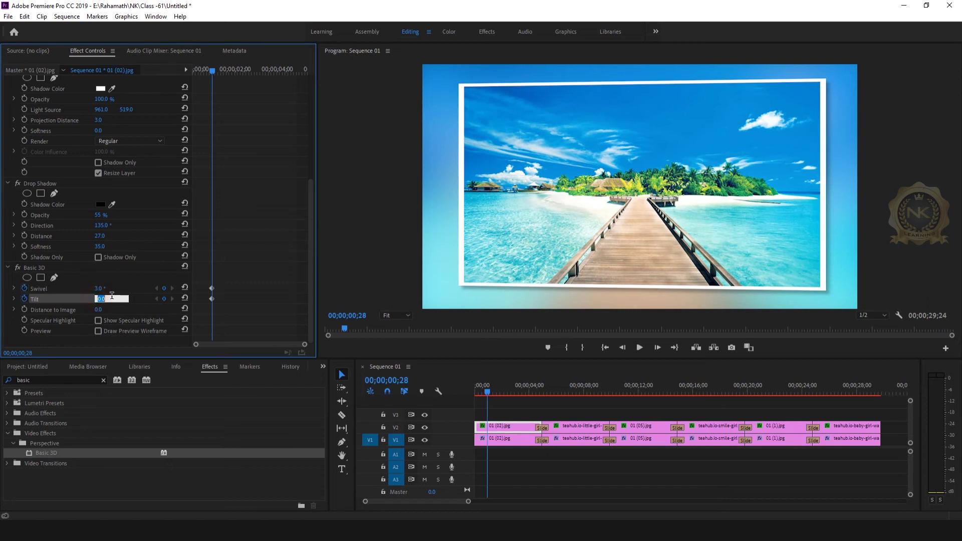
{"action": "type", "text": "-3"}
{"action": "key", "text": "Return"}
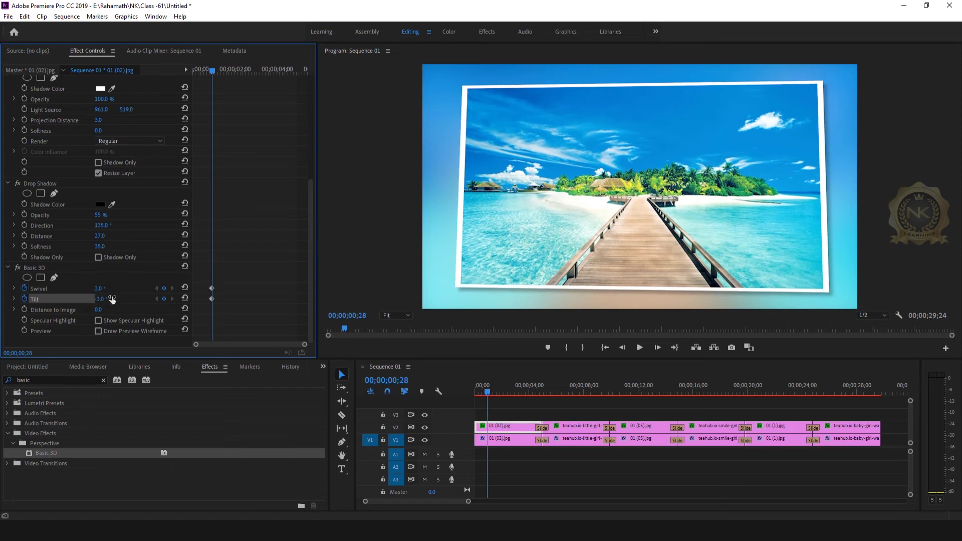
- At 00;00;04;00, add Basic 3D keyframes with Swivel -3 and Tilt 3
{"action": "left_click_drag", "start_coordinate": [213, 73], "coordinate": [276, 73]}
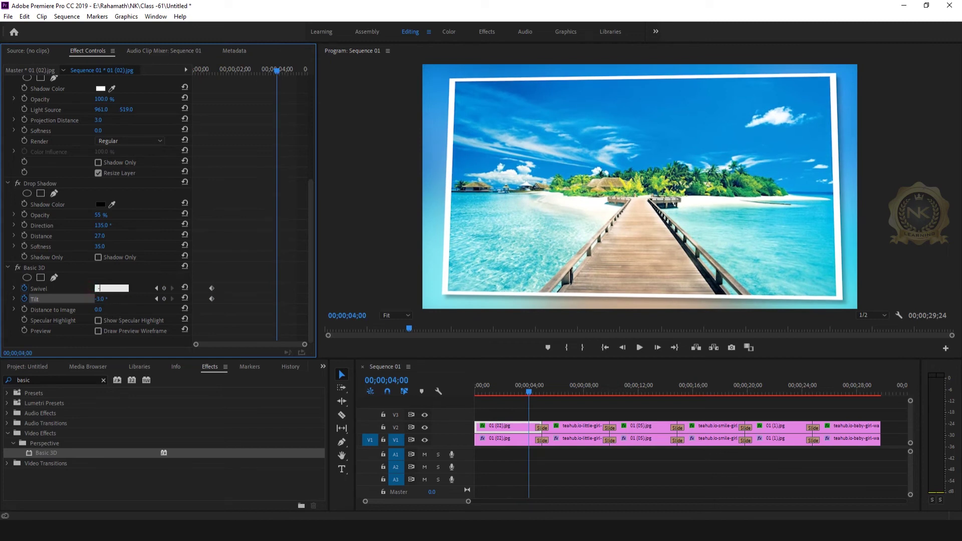
{"action": "key", "text": "Return"}
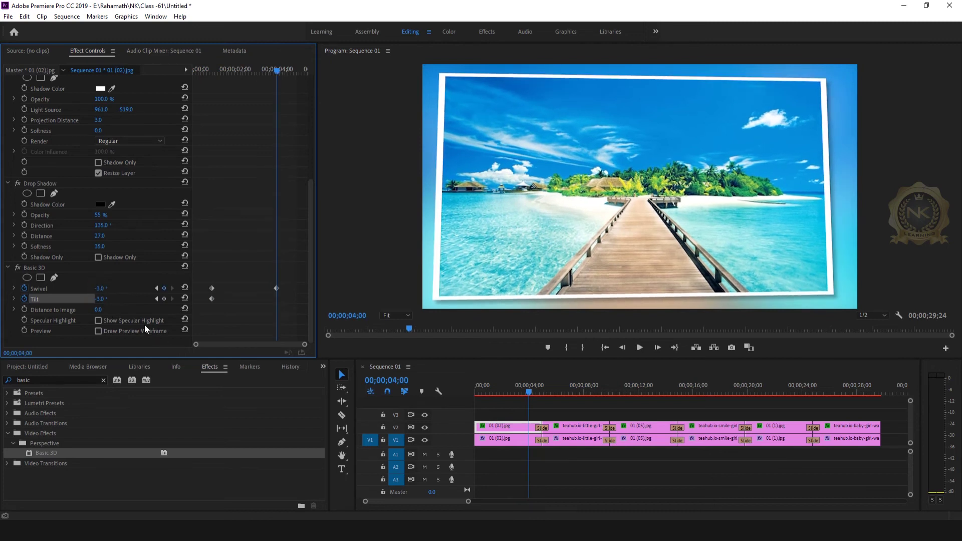
{"action": "type", "text": "3"}
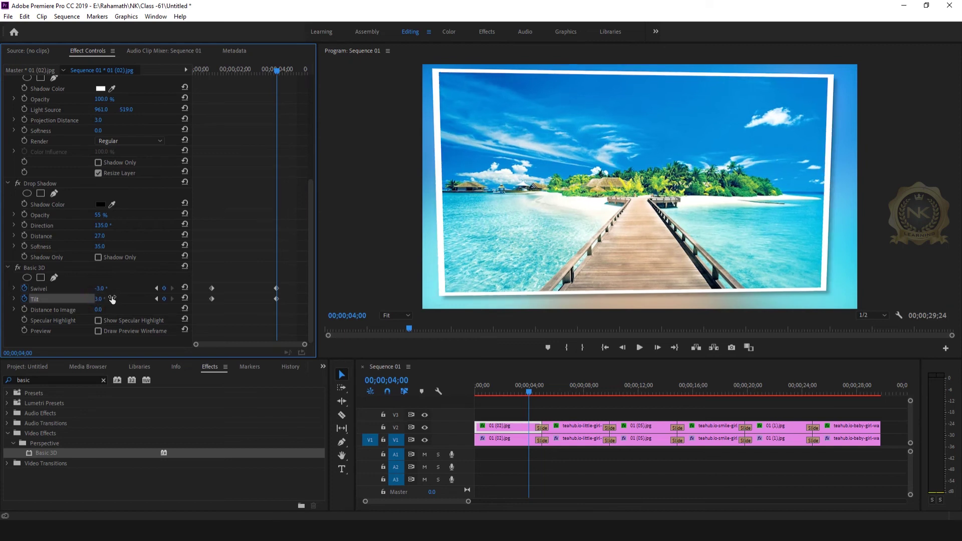
- Set Ease In on the second pair of Swivel and Tilt keyframes and Ease Out on the first pair
{"action": "left_click_drag", "start_coordinate": [288, 271], "coordinate": [274, 314]}
{"action": "right_click", "coordinate": [277, 290]}
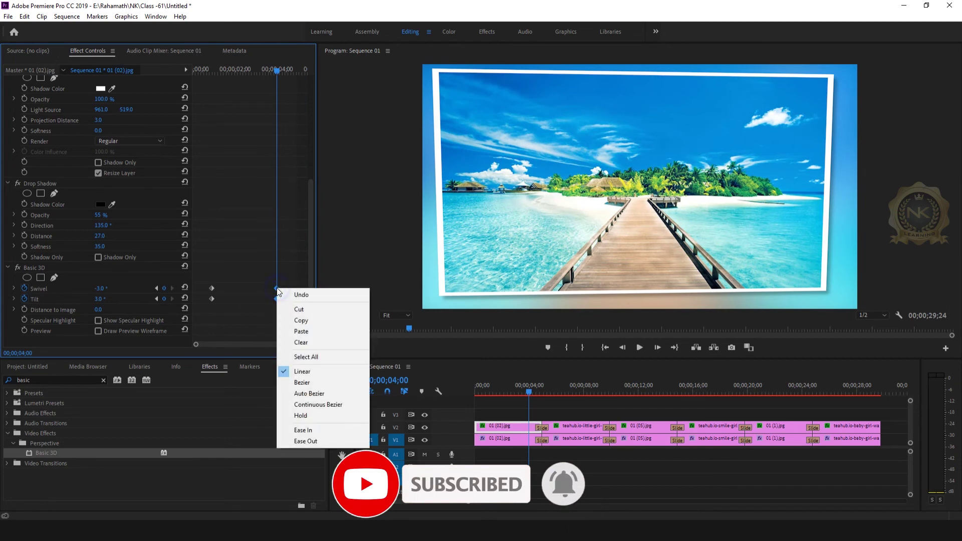
{"action": "left_click", "coordinate": [301, 430]}
{"action": "left_click_drag", "start_coordinate": [234, 273], "coordinate": [220, 321]}
{"action": "right_click", "coordinate": [209, 299]}
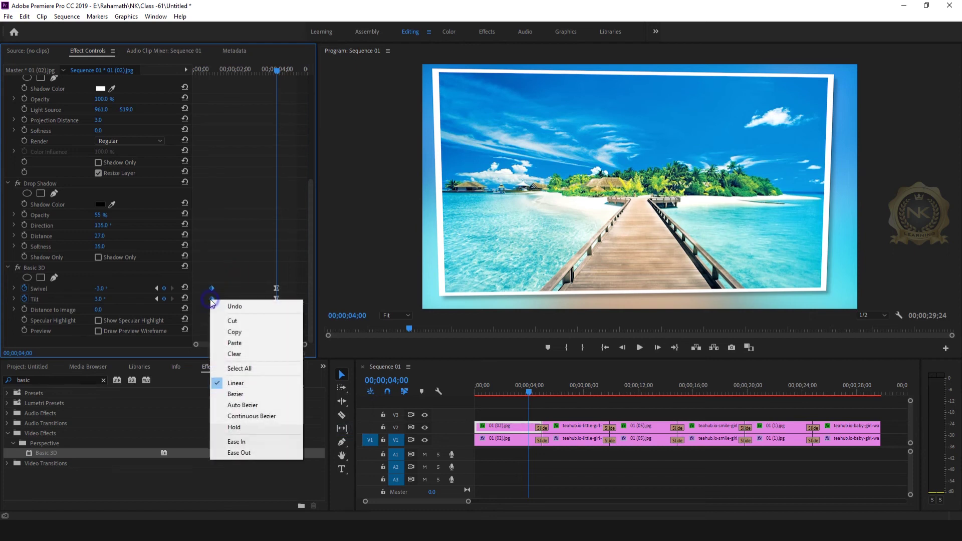
{"action": "left_click", "coordinate": [240, 453]}
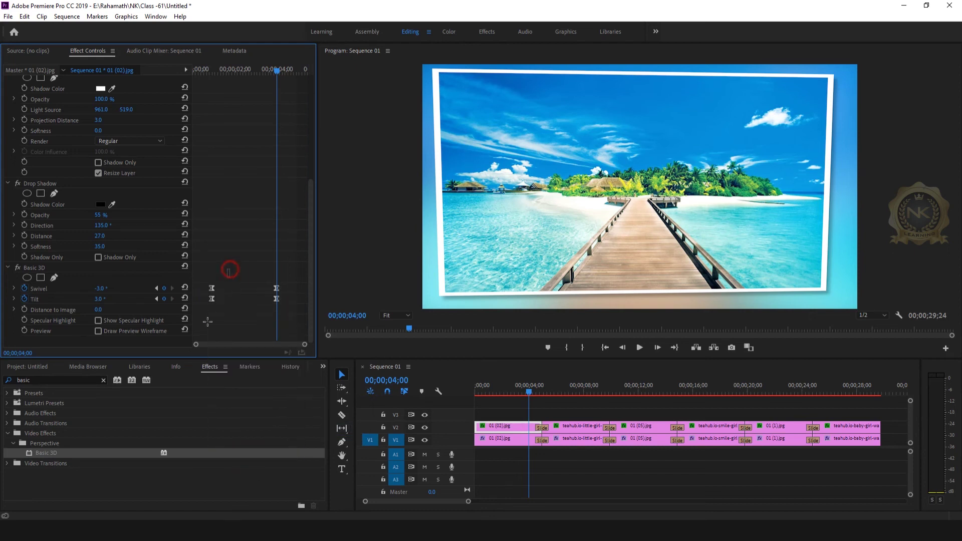
- Move the Swivel and Tilt keyframe pairs to the clip's start and end, and play back the animation
{"action": "left_click_drag", "start_coordinate": [213, 289], "coordinate": [195, 290]}
{"action": "left_click", "coordinate": [265, 274]}
{"action": "left_click_drag", "start_coordinate": [275, 290], "coordinate": [313, 290]}
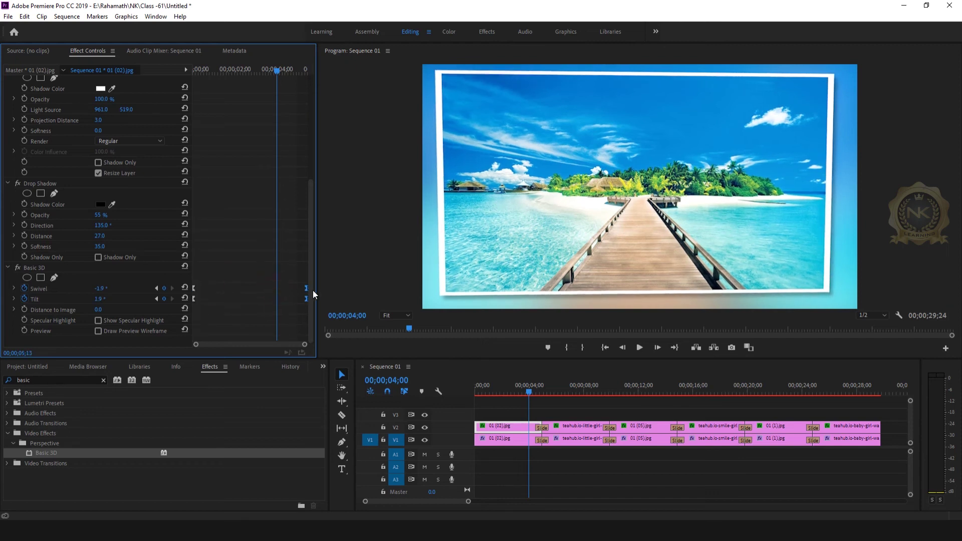
{"action": "key", "text": "Home"}
{"action": "left_click", "coordinate": [639, 347]}
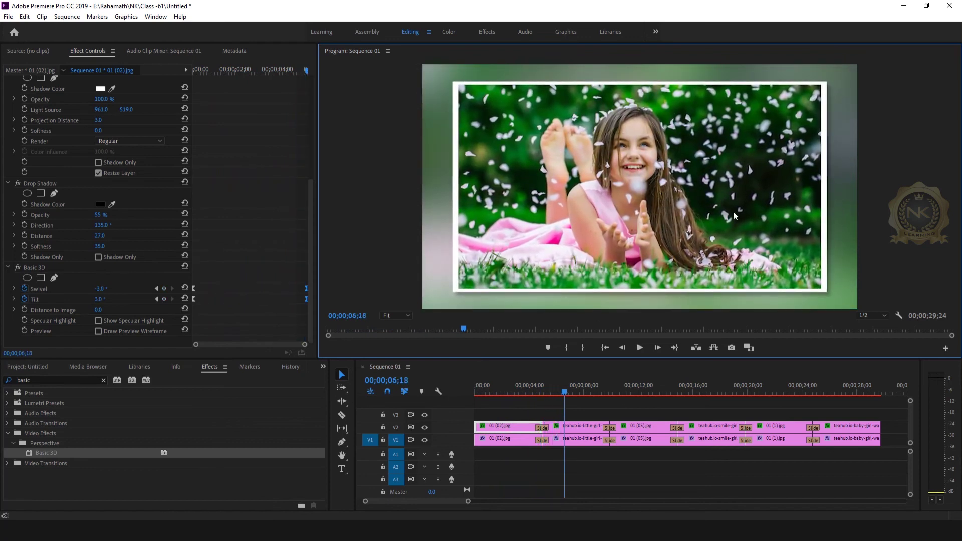
- Copy the Basic 3D effect from the first V2 clip and paste it onto the other five V2 clips
{"action": "left_click", "coordinate": [38, 269]}
{"action": "key", "text": "ctrl+c"}
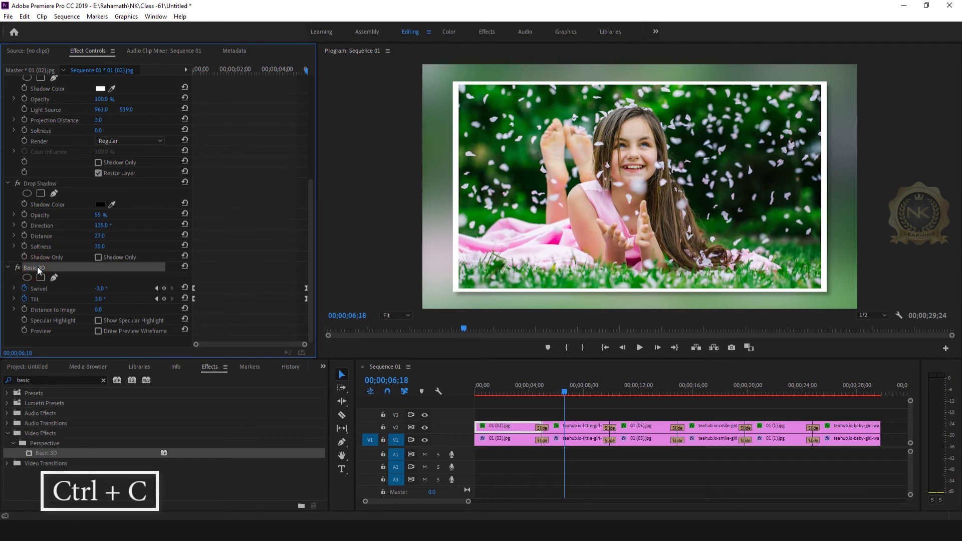
{"action": "left_click_drag", "start_coordinate": [892, 418], "coordinate": [584, 467]}
{"action": "left_click_drag", "start_coordinate": [894, 409], "coordinate": [579, 444]}
{"action": "key", "text": "ctrl+v"}
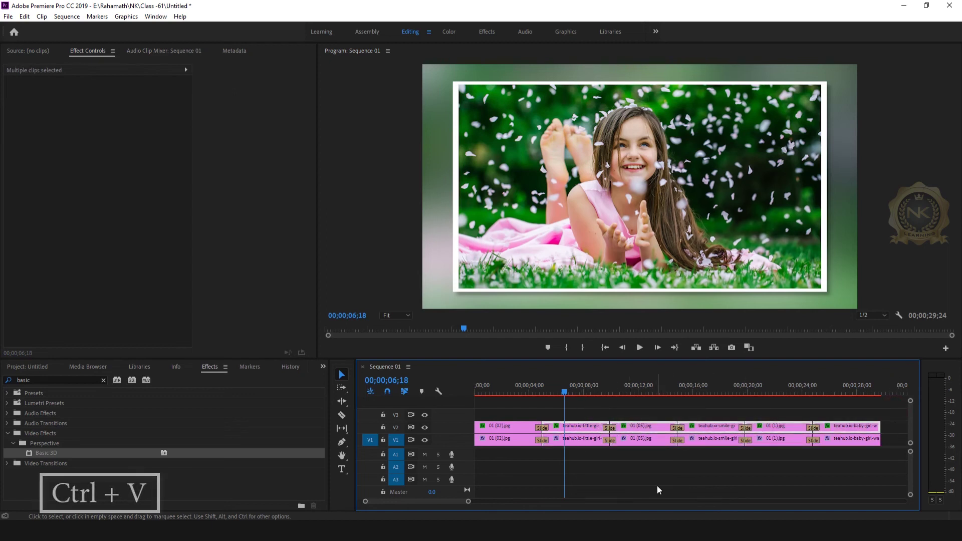
- Play the slideshow back from the start to check the Basic 3D motion on the V2 clips
{"action": "left_click_drag", "start_coordinate": [564, 390], "coordinate": [473, 412]}
{"action": "left_click", "coordinate": [639, 348]}
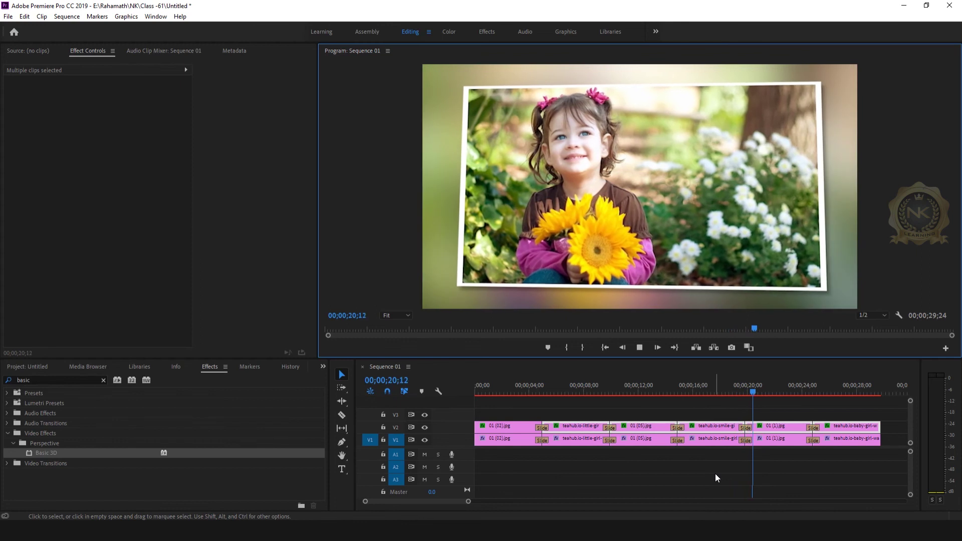
{"action": "key", "text": "space"}
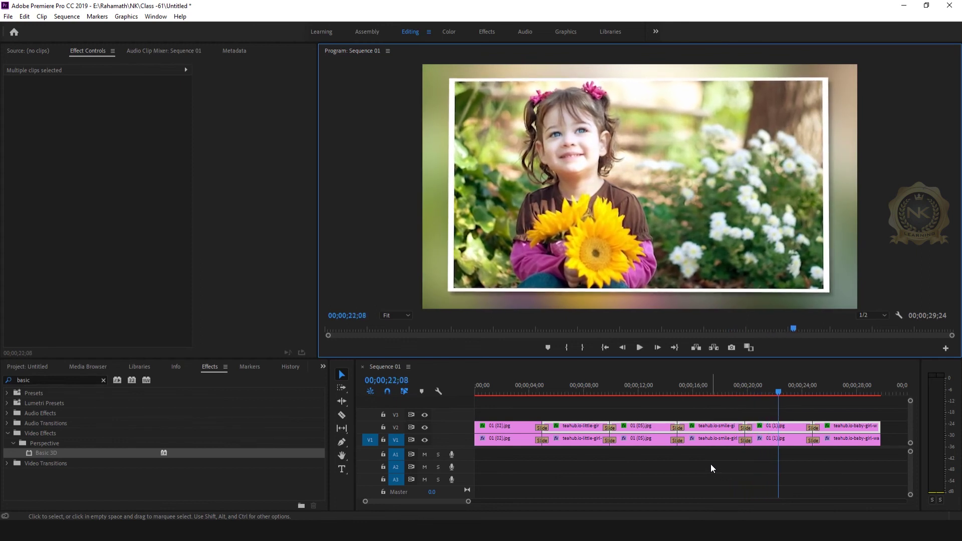
{"action": "mouse_move", "coordinate": [779, 385]}
{"action": "left_mouse_down"}
{"action": "mouse_move", "coordinate": [808, 390]}
{"action": "mouse_move", "coordinate": [762, 393]}
{"action": "left_mouse_up"}
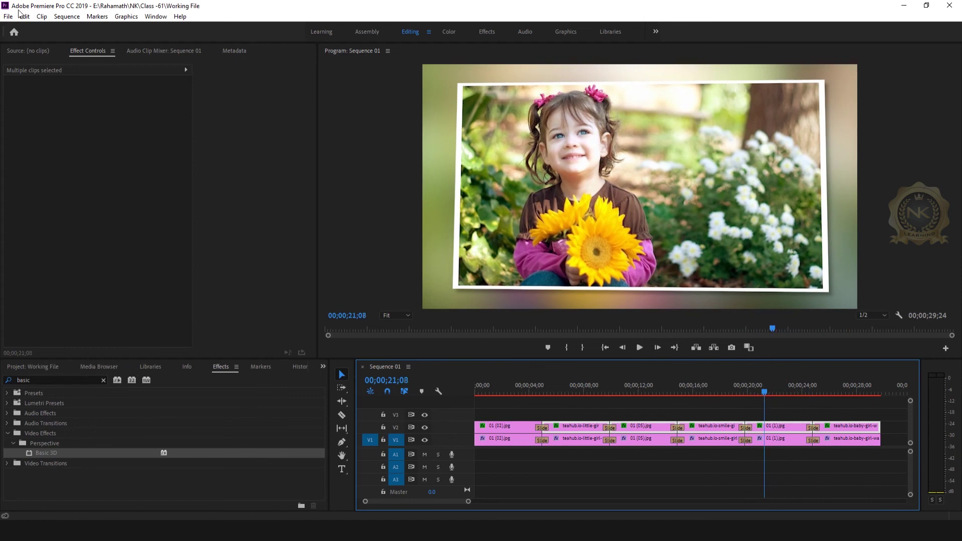
- Open the media export settings for the sequence and choose the H.264 format with the Match Source - Adaptive High Bitrate preset
{"action": "left_click", "coordinate": [8, 16]}
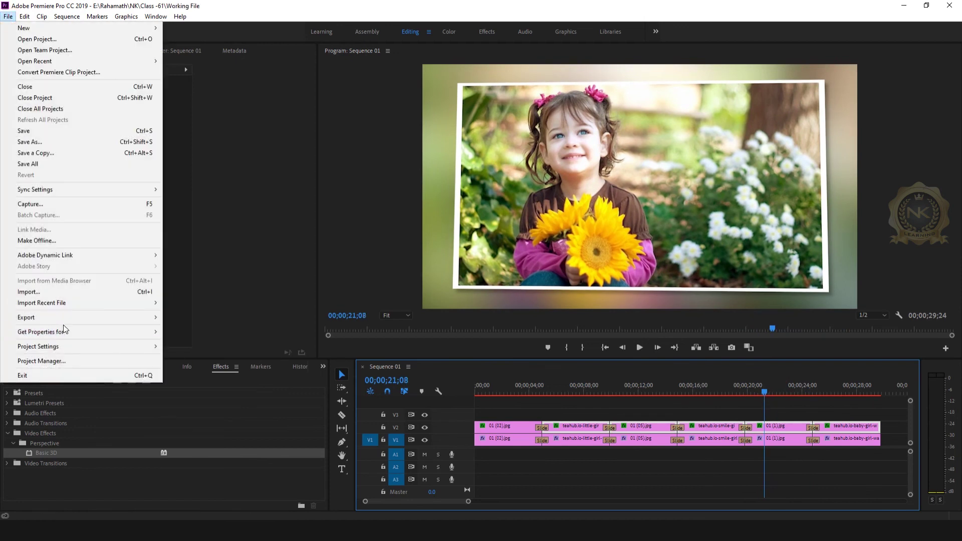
{"action": "left_click", "coordinate": [50, 319]}
{"action": "left_click", "coordinate": [203, 317]}
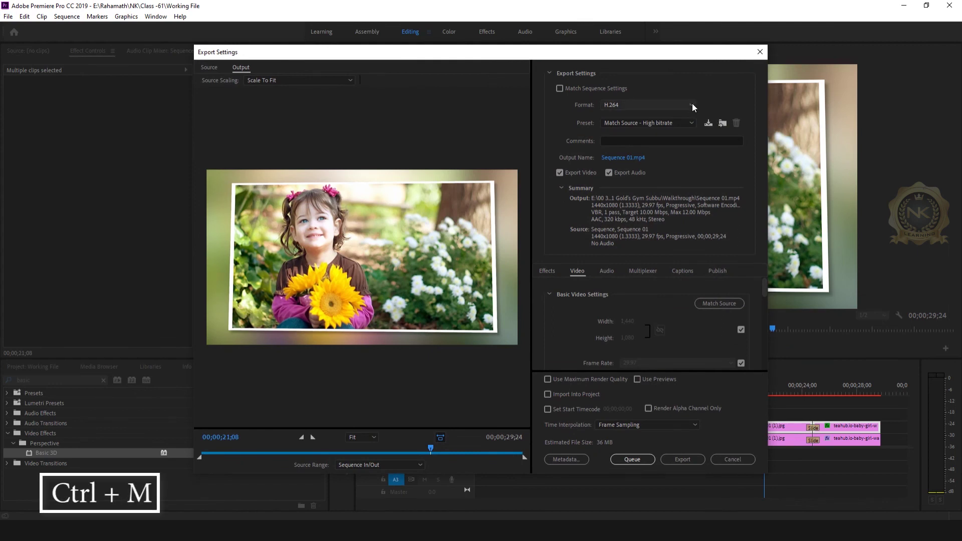
{"action": "left_click", "coordinate": [612, 105]}
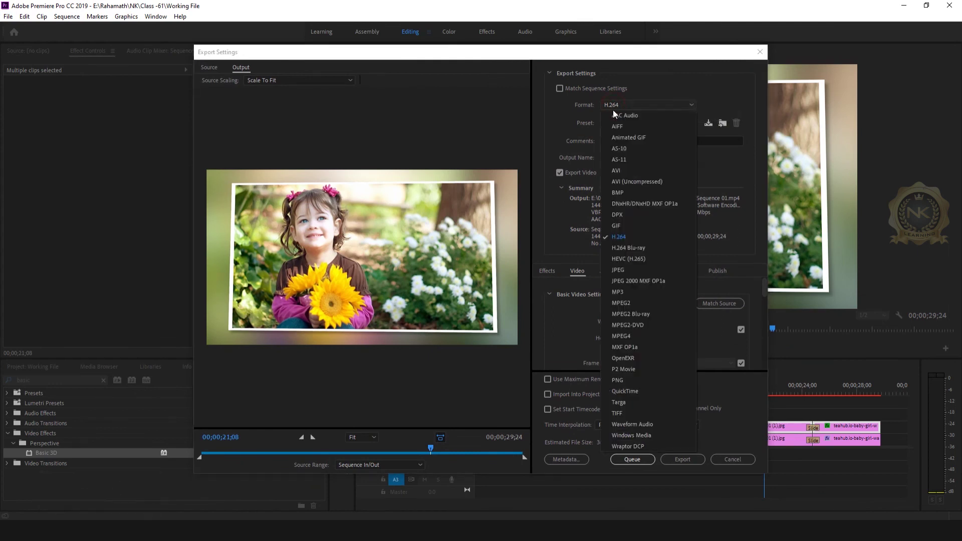
{"action": "left_click", "coordinate": [619, 237]}
{"action": "left_click", "coordinate": [631, 123]}
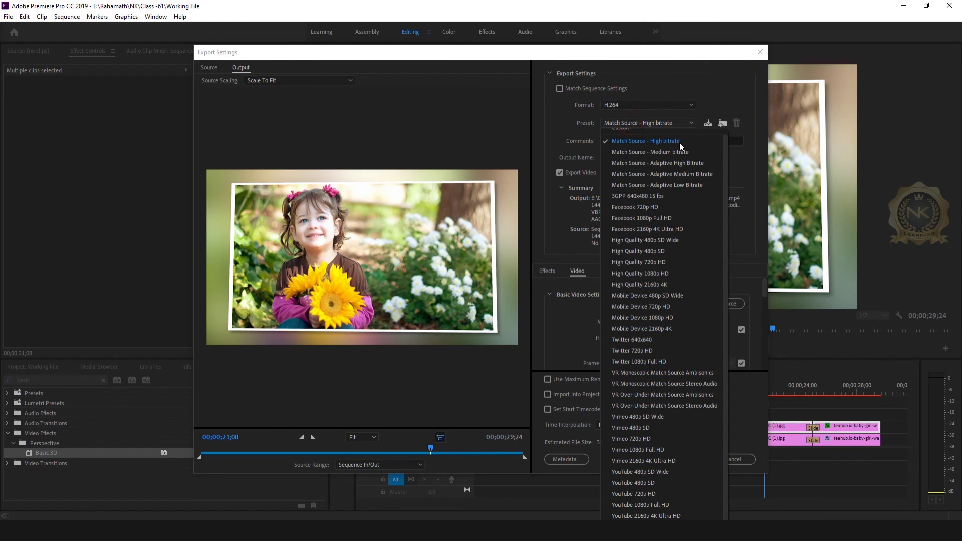
{"action": "left_click", "coordinate": [684, 162]}
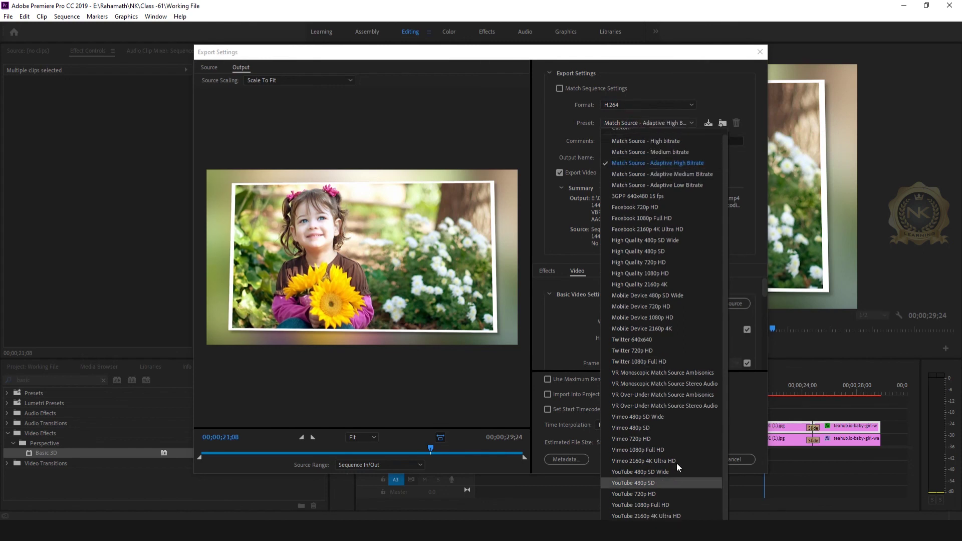
- Try the YouTube 1080p Full HD and Match Source - High bitrate presets, and return to Match Source - Adaptive High Bitrate
{"action": "left_click", "coordinate": [645, 505]}
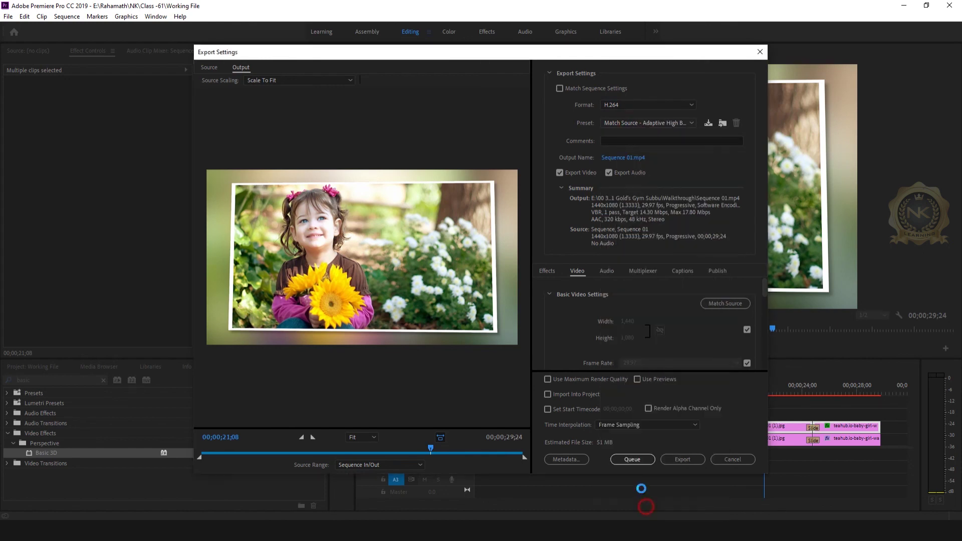
{"action": "left_click", "coordinate": [668, 124]}
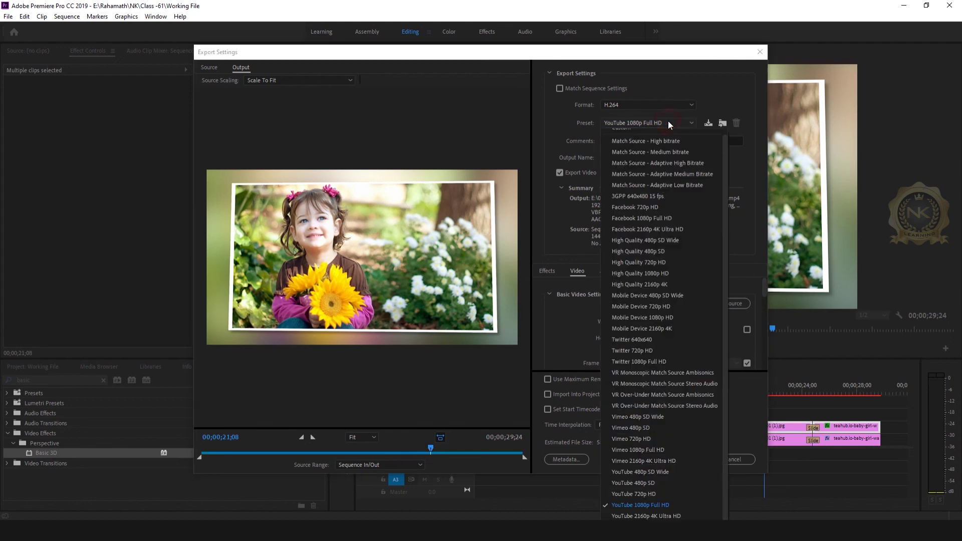
{"action": "left_click", "coordinate": [672, 140]}
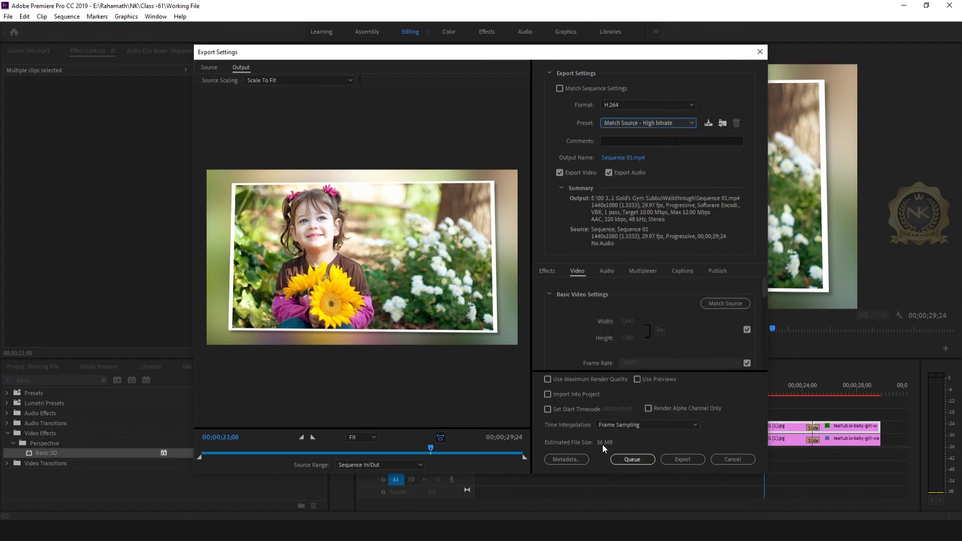
{"action": "left_click", "coordinate": [668, 123]}
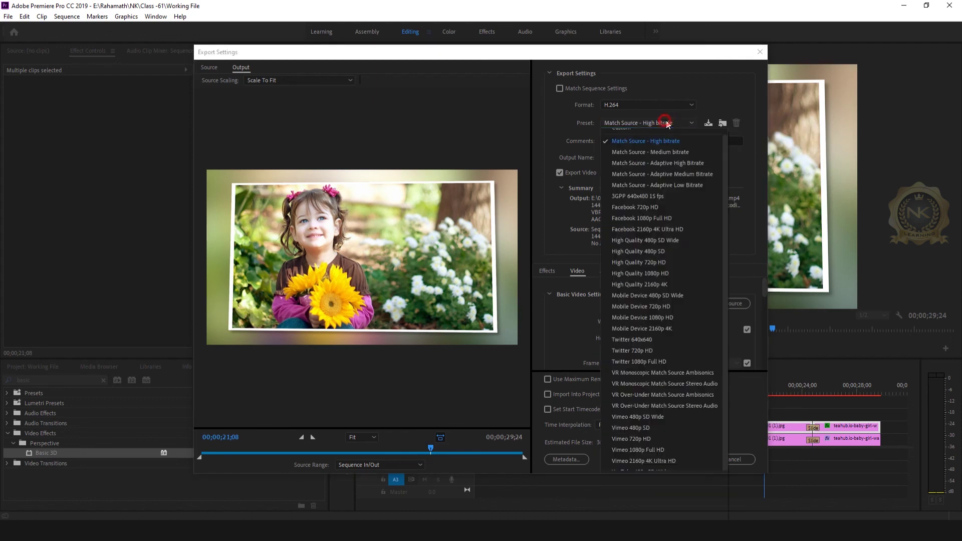
{"action": "left_click", "coordinate": [686, 164]}
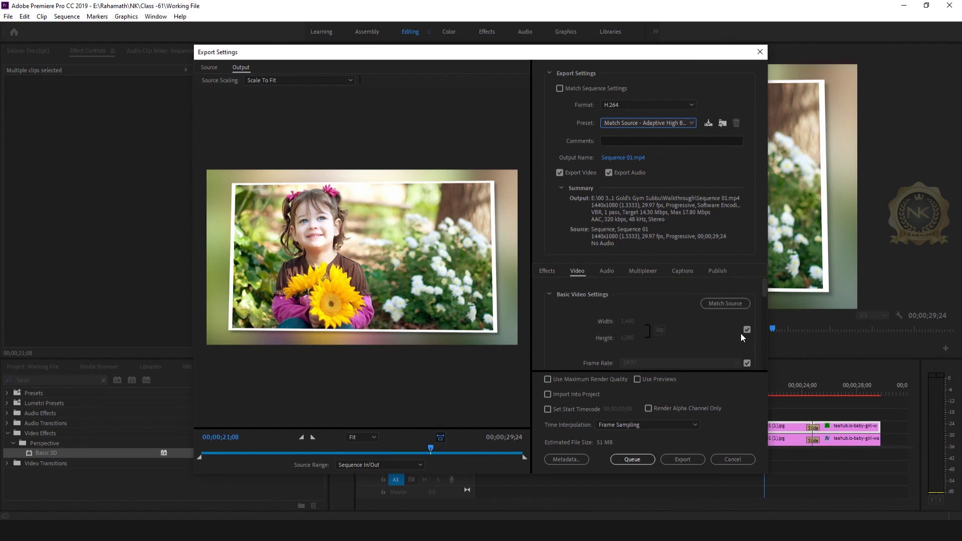
- Set the output file to Slide Show.mp4 in the Class -61 Output folder and export the video
{"action": "left_click", "coordinate": [621, 157]}
{"action": "left_click", "coordinate": [320, 277]}
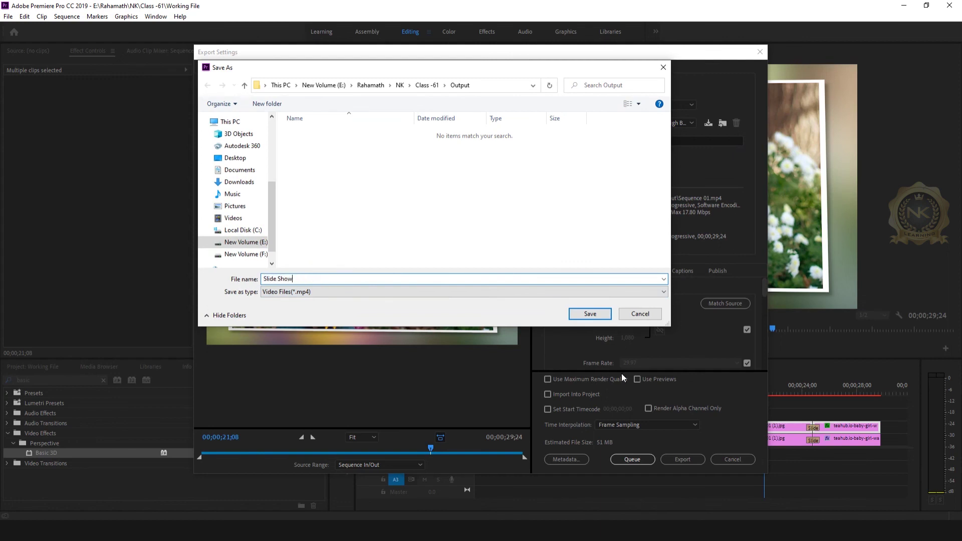
{"action": "left_click", "coordinate": [578, 314]}
{"action": "left_click", "coordinate": [684, 458]}
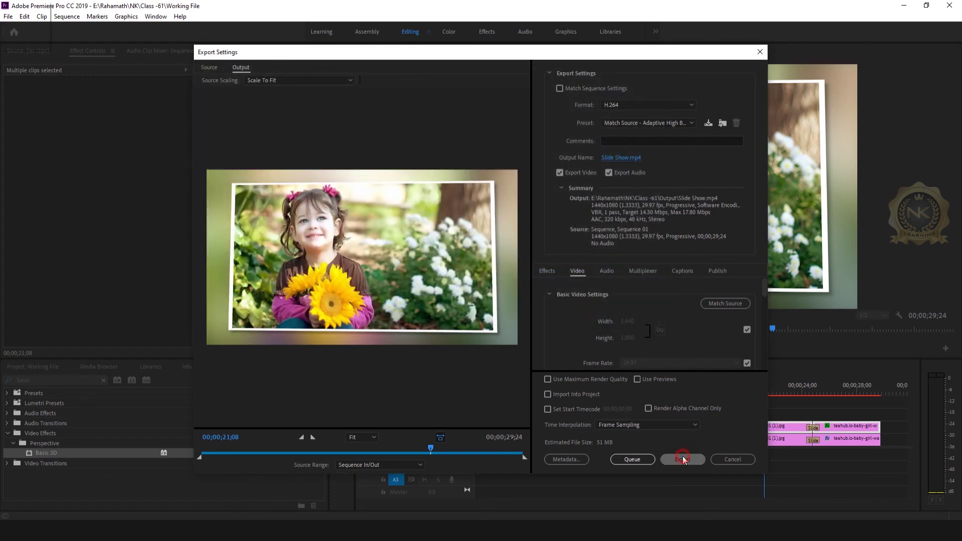